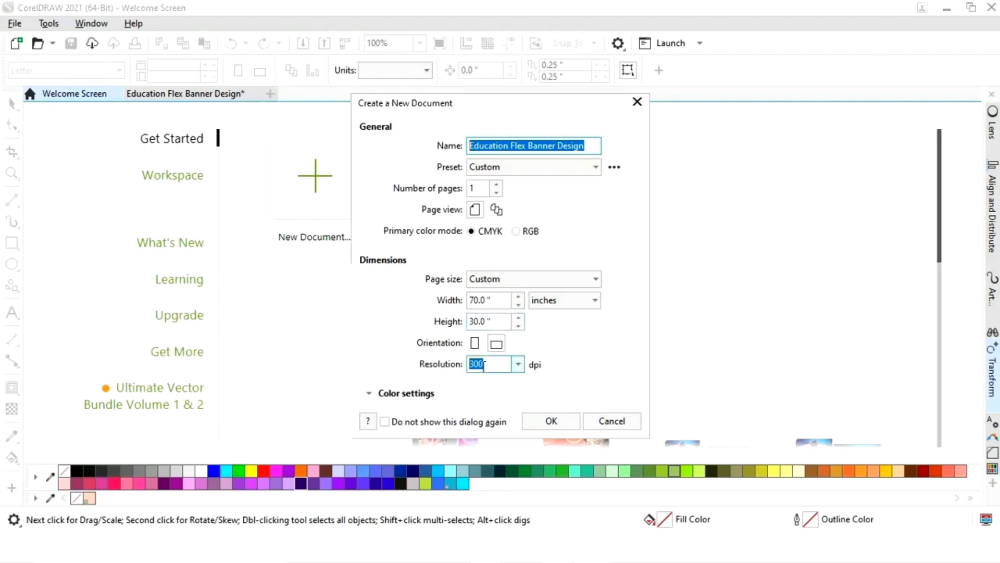
Create the Education Flex Banner Design document at 70 × 30 inches, 300 dpi
left_click(552, 421)
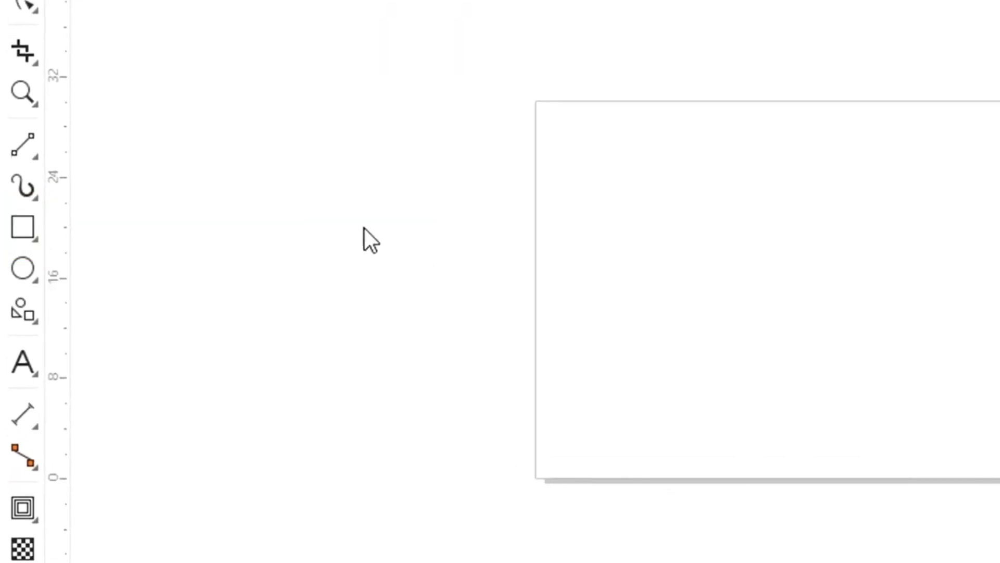
Draw a rectangle and size it to 70 × 30 inches
left_click_drag(693, 165, 681, 335)
left_click_drag(156, 65, 114, 52)
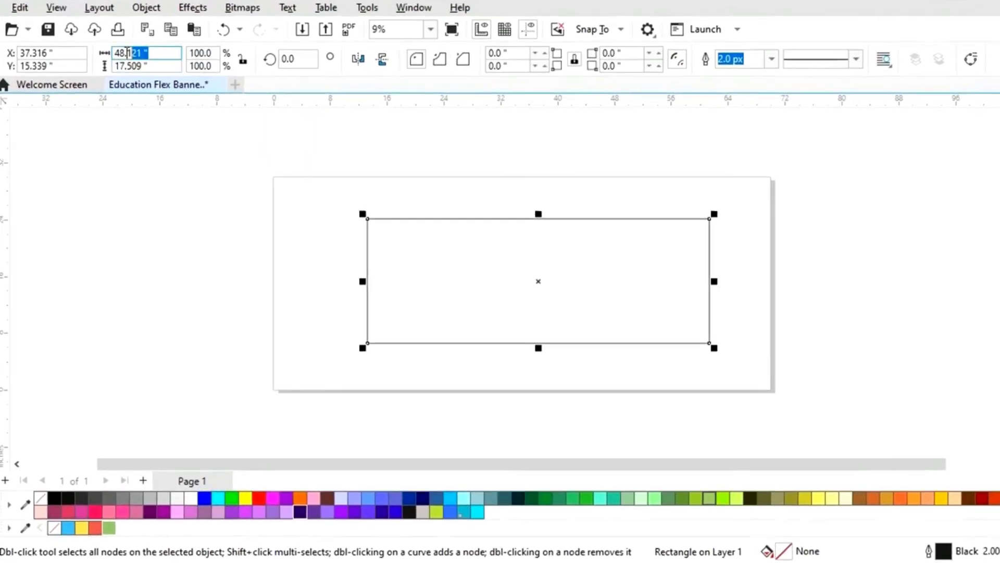
type("70")
key("Tab")
type("3")
key("Return")
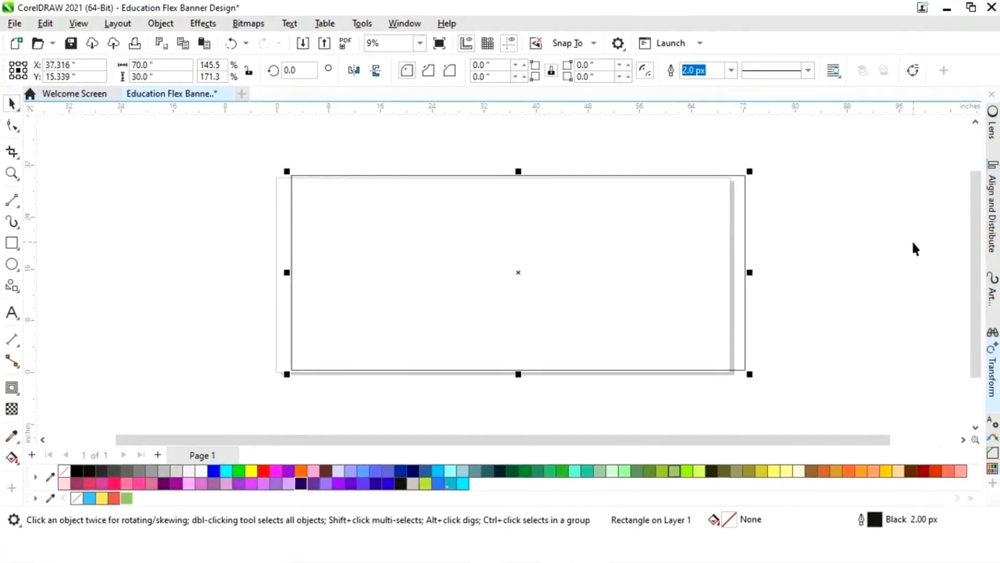
Centre the rectangle on the page horizontally and vertically
left_click(992, 216)
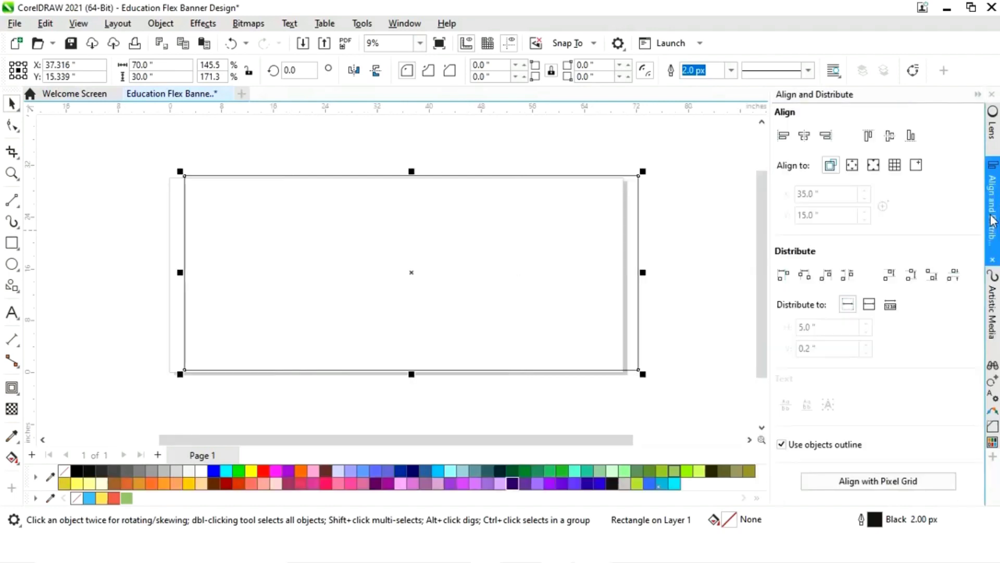
left_click(915, 168)
left_click(804, 136)
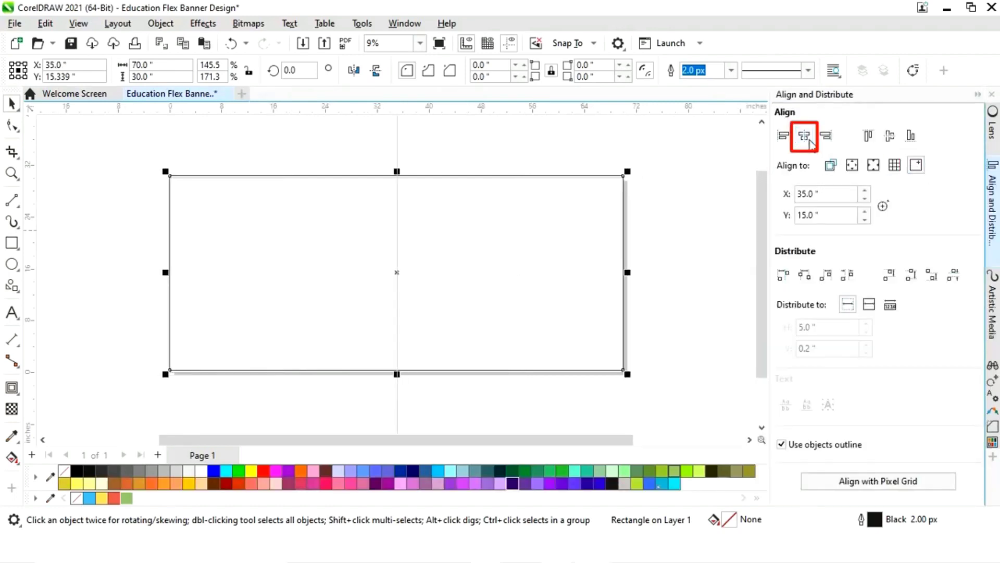
left_click(890, 137)
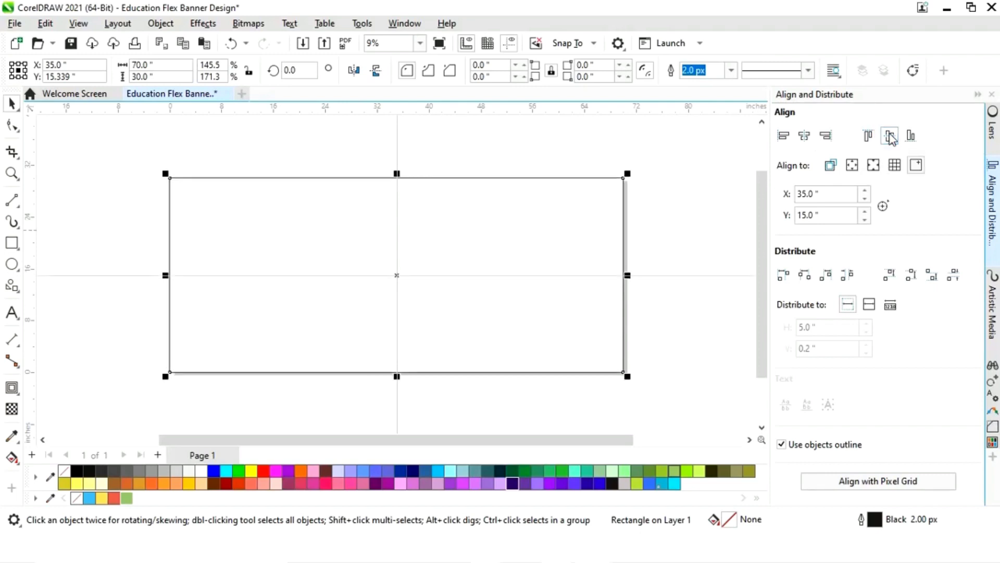
left_click(977, 96)
left_click(621, 214)
left_click(734, 275)
Make a narrower left-side copy and shrink it to about 29.6 × 27.9 inches, inset
left_click_drag(739, 275, 490, 261)
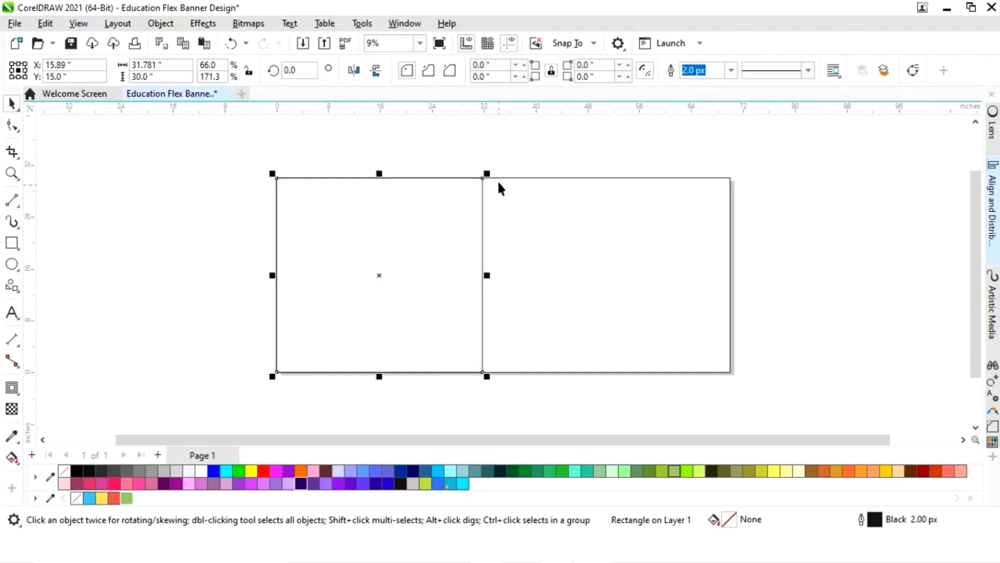
left_click_drag(488, 176, 481, 184)
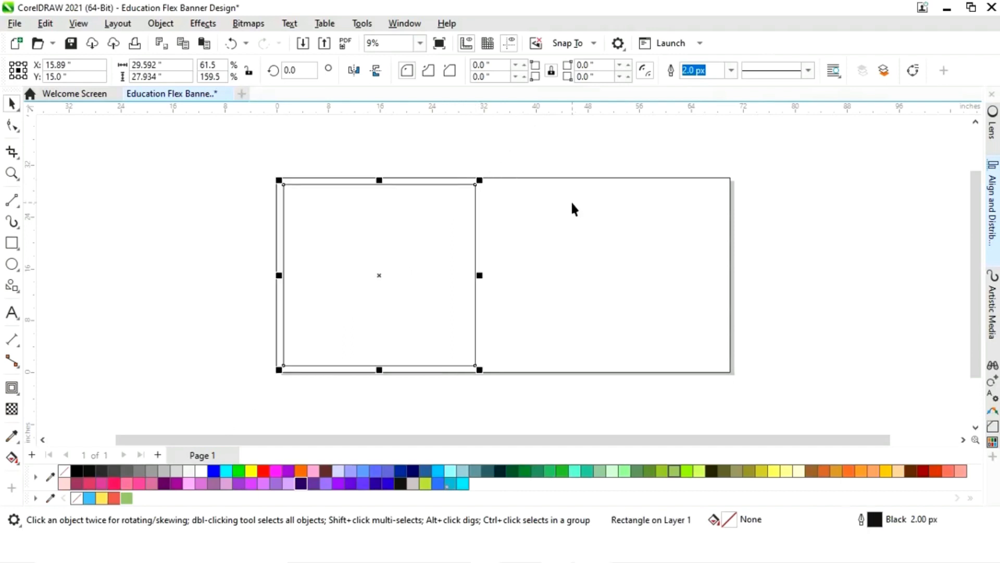
left_click(797, 234)
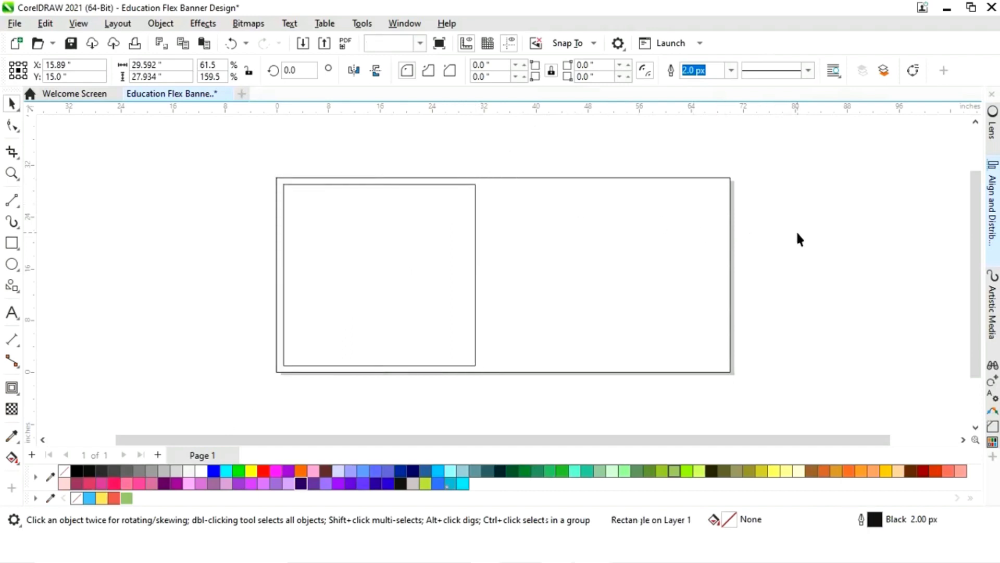
Give the outer rectangle a top-to-bottom fountain fill with a yellow top colour
left_click(559, 294)
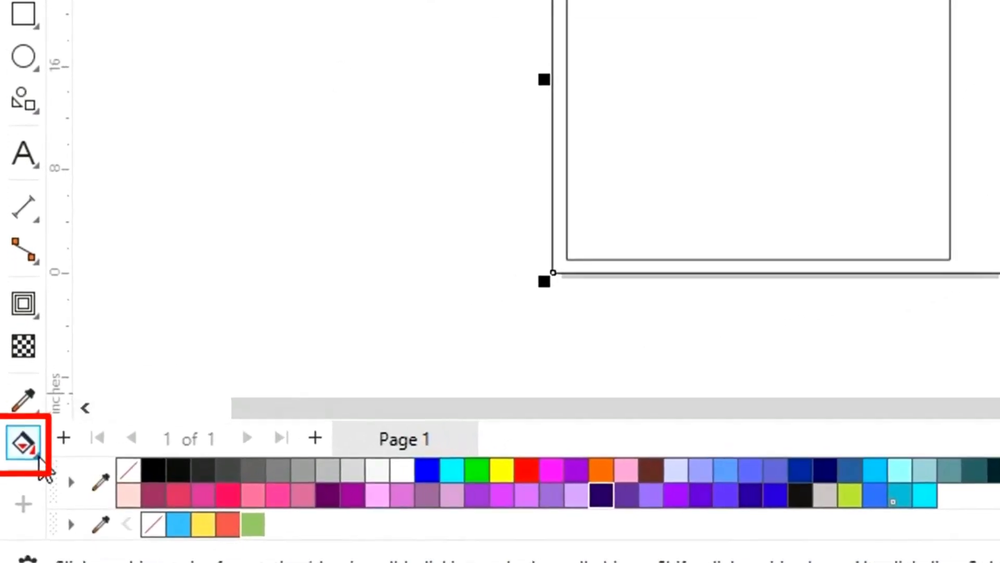
left_click(36, 453)
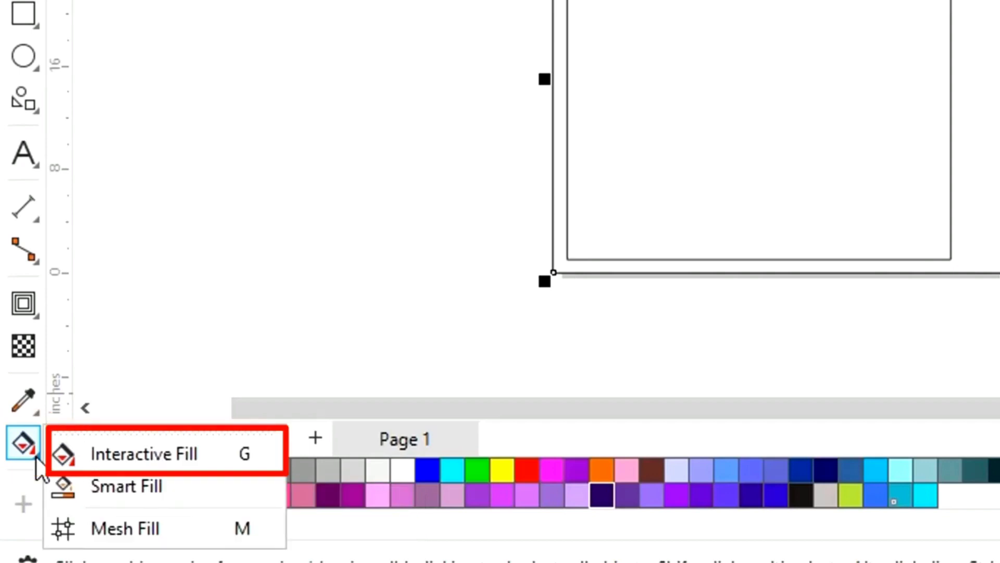
left_click(119, 454)
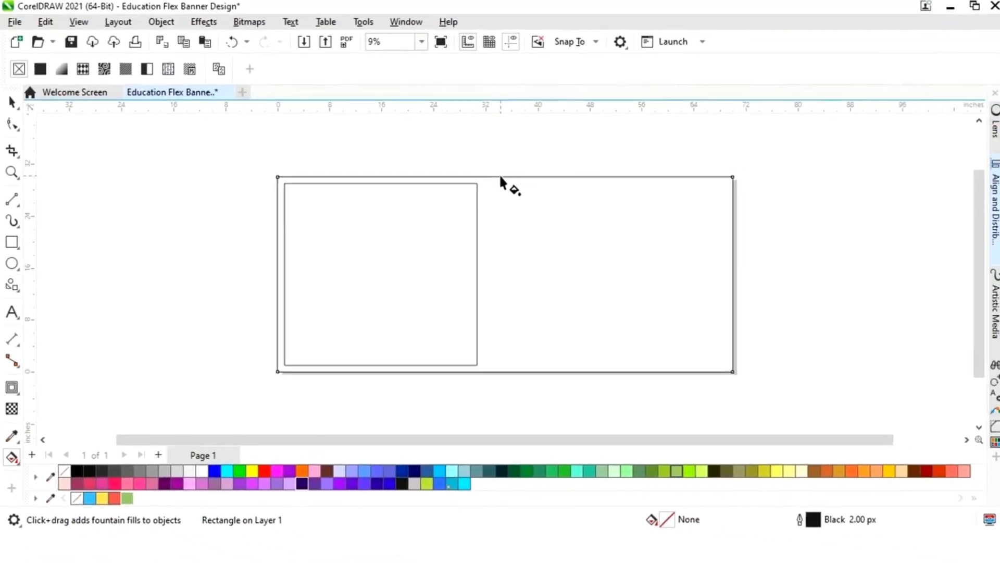
left_click_drag(497, 178, 495, 373)
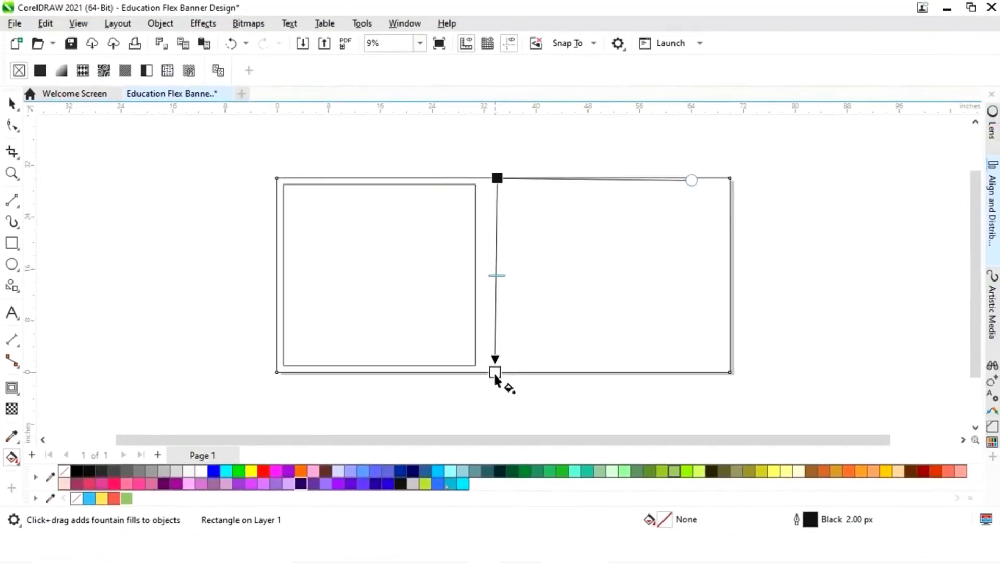
left_click(497, 178)
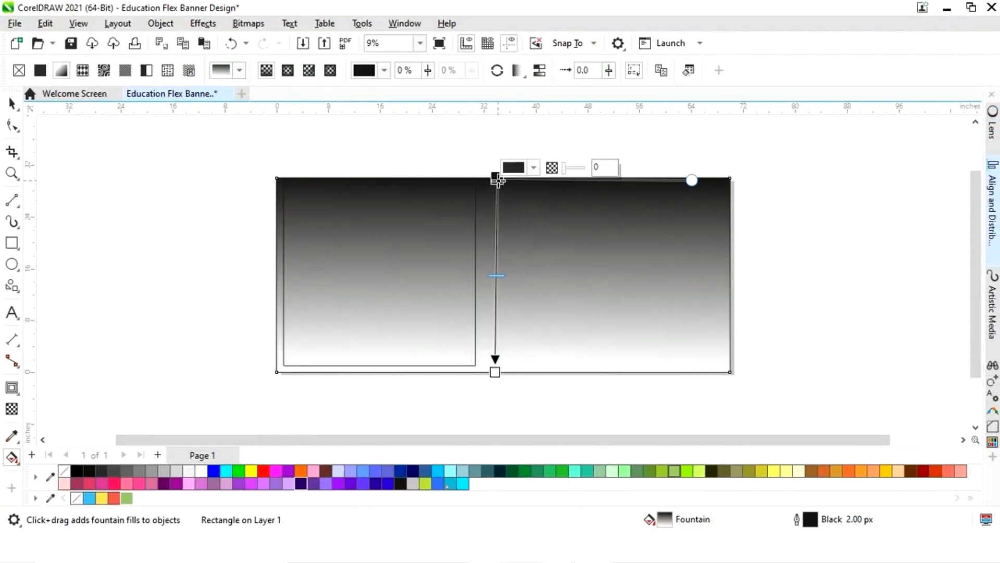
left_click(534, 169)
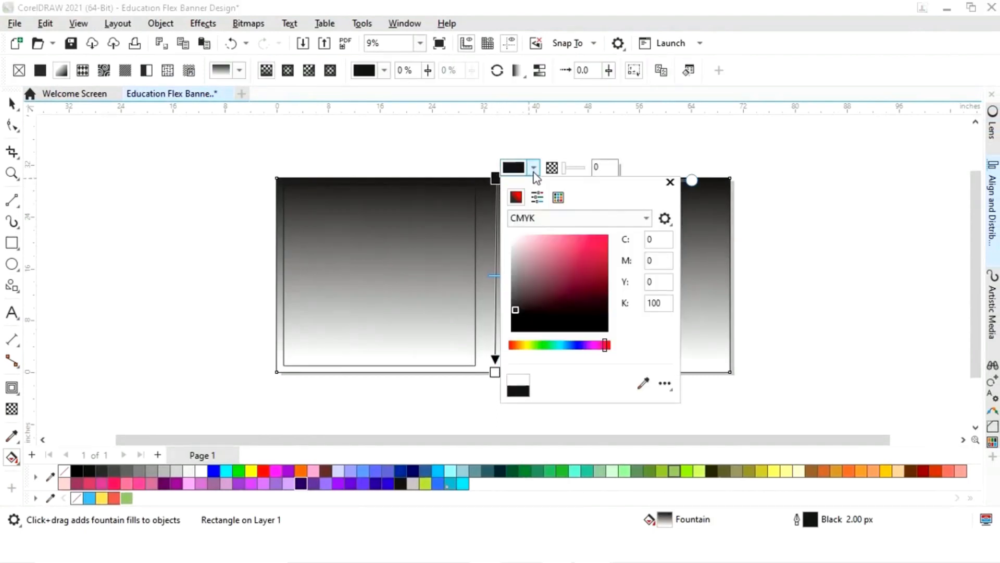
left_click(643, 386)
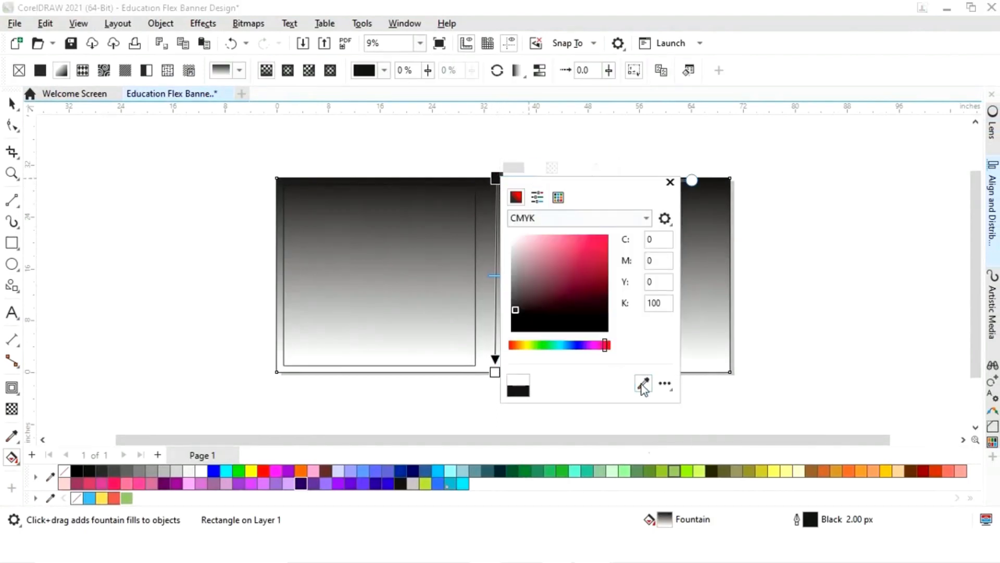
left_click(103, 496)
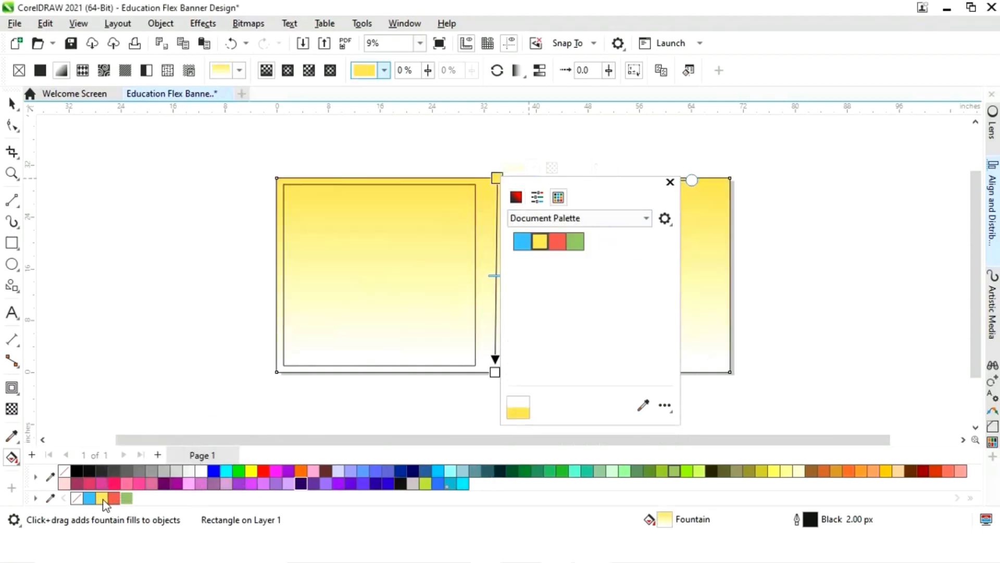
left_click(671, 183)
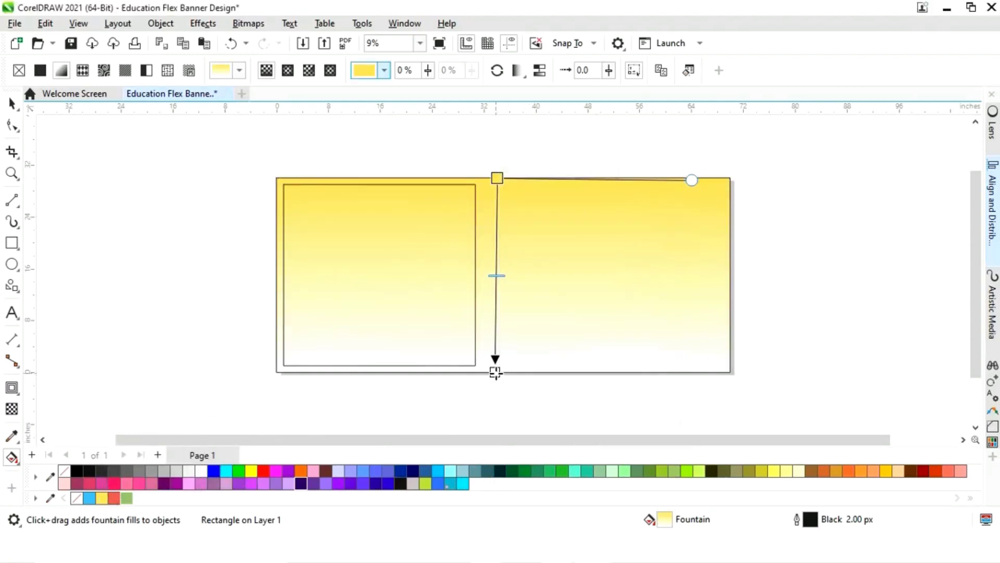
Set the gradient's bottom colour to blue
left_click(495, 371)
left_click(531, 361)
left_click(641, 311)
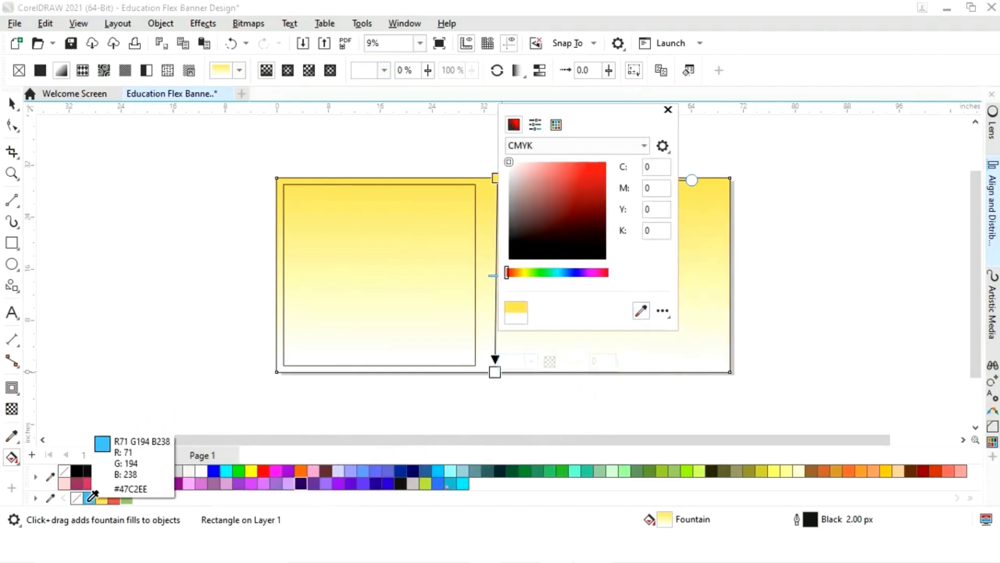
left_click(89, 498)
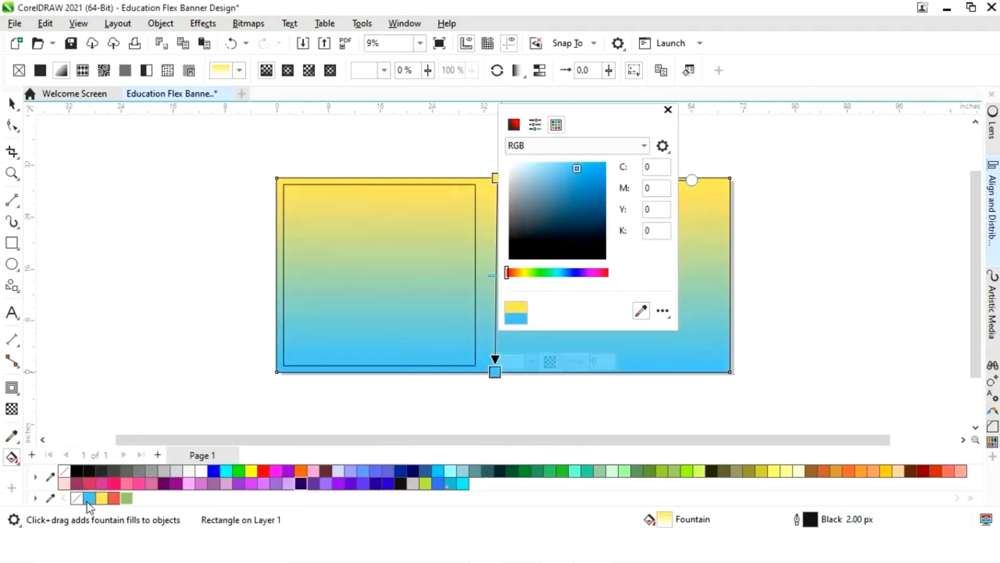
left_click(668, 109)
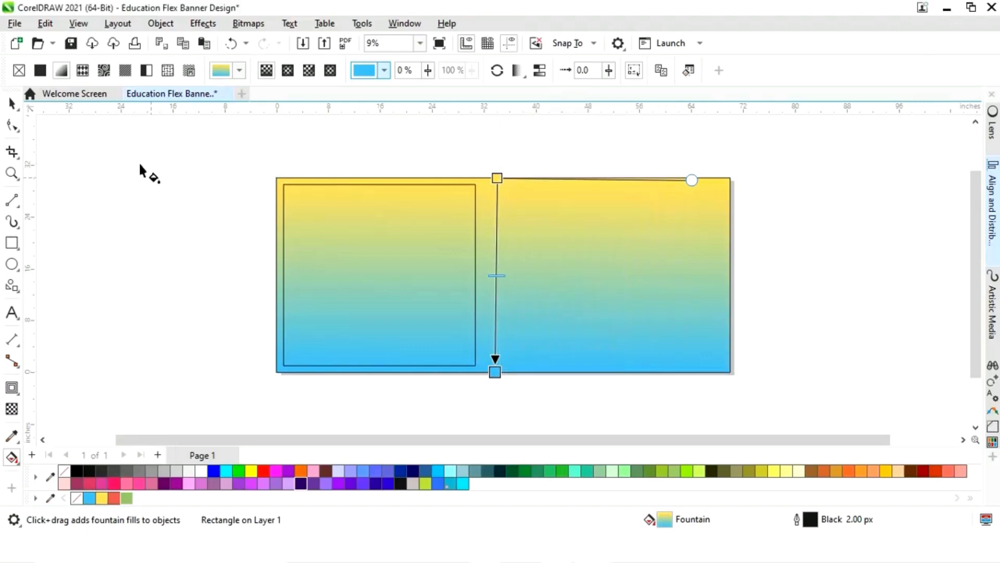
left_click(12, 103)
left_click(812, 252)
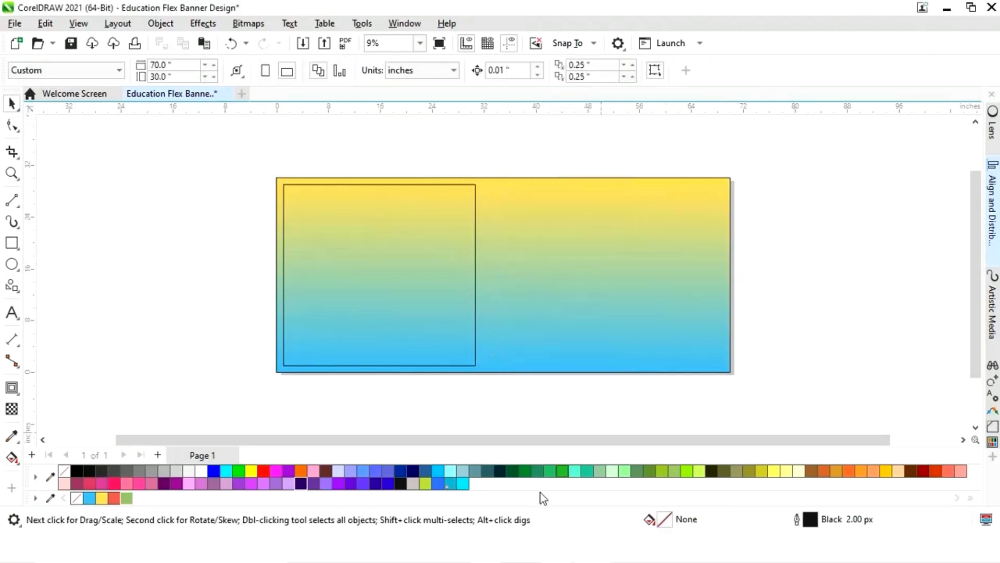
Bring Kid Painting.jpg from the Images folder and enlarge it over the banner's left side
key("alt+Tab")
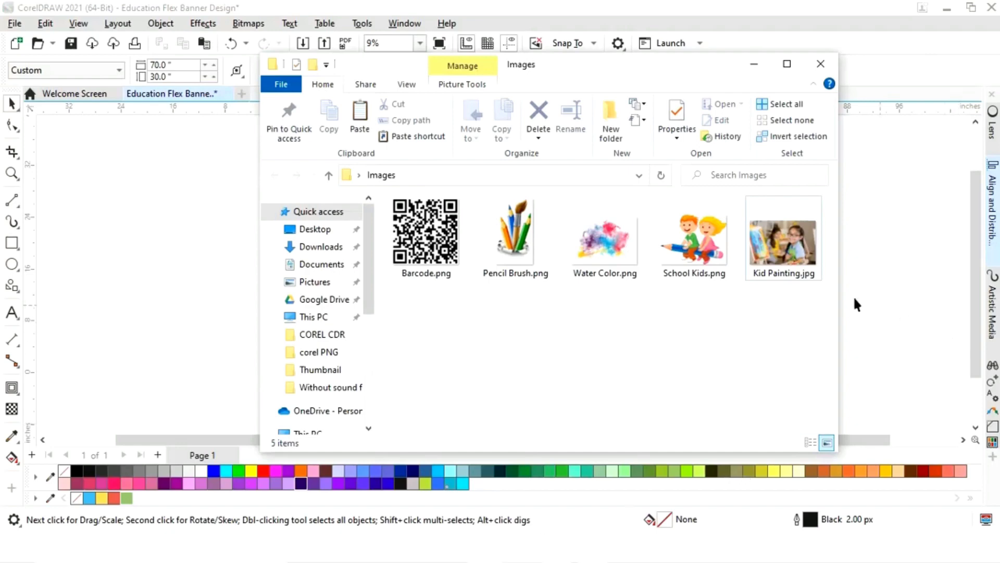
left_click(791, 255)
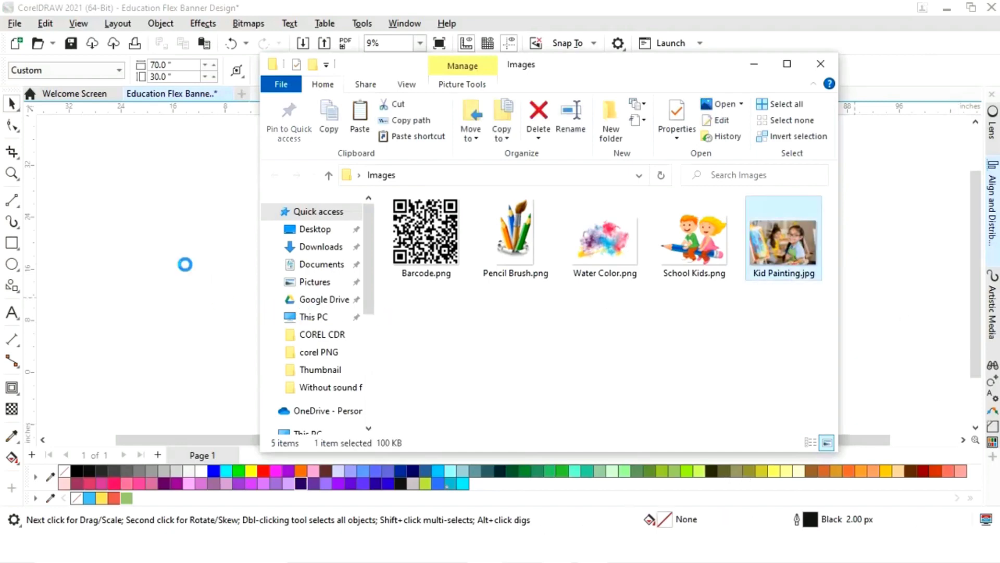
left_click(755, 66)
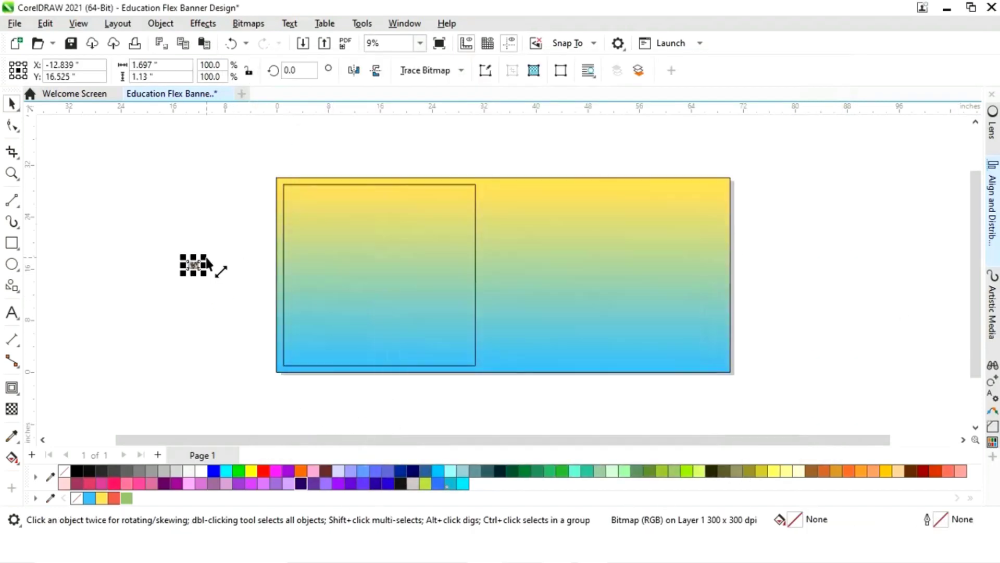
left_click_drag(206, 257, 390, 143)
left_click_drag(278, 211, 180, 305)
left_click_drag(270, 248, 366, 182)
left_click_drag(245, 299, 413, 292)
mouse_move(536, 369)
left_mouse_down()
mouse_move(553, 384)
mouse_move(547, 371)
left_mouse_up()
left_click_drag(436, 305, 423, 319)
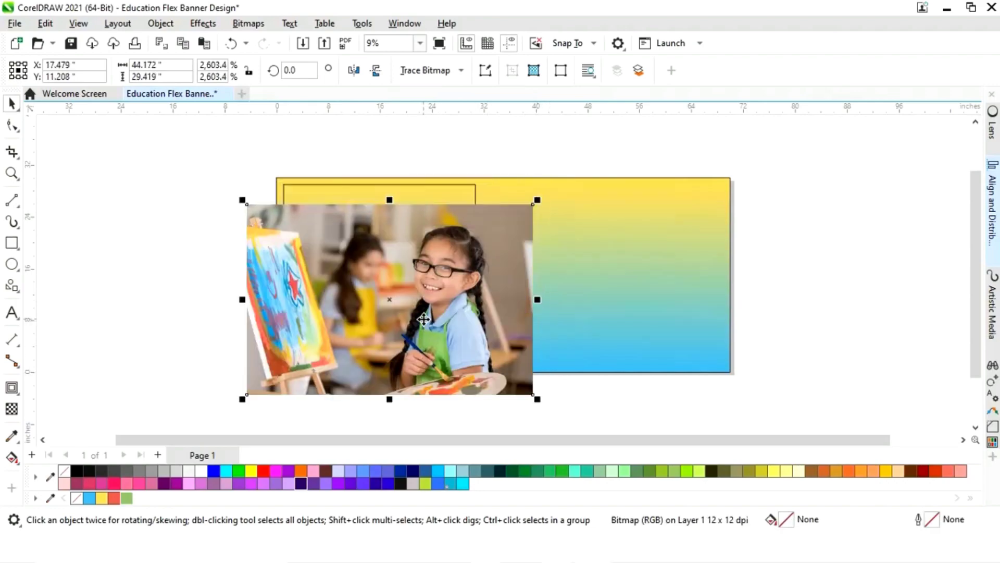
PowerClip Kid Painting.jpg into the inset frame, moving it up and shrinking it slightly
right_click(420, 315)
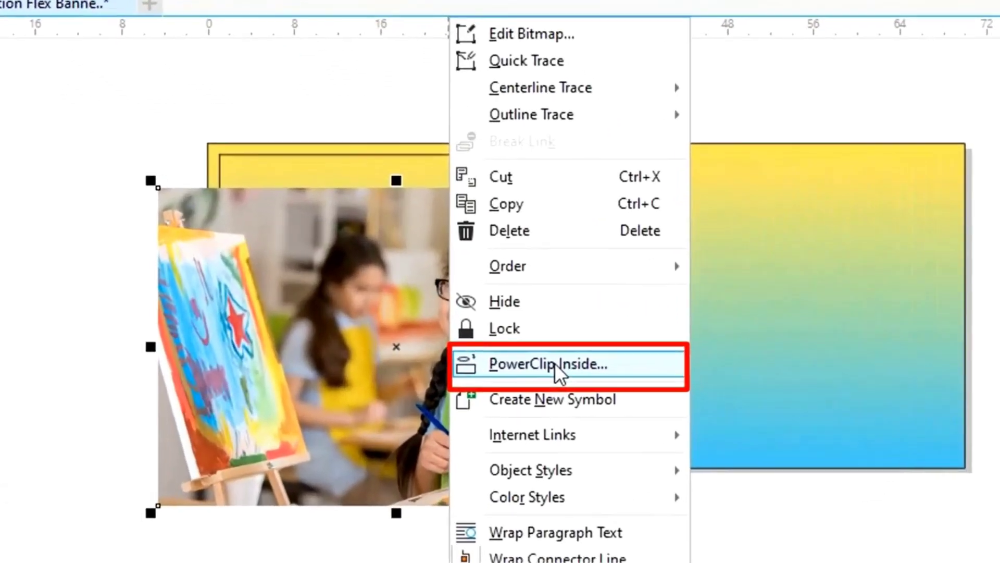
left_click(492, 316)
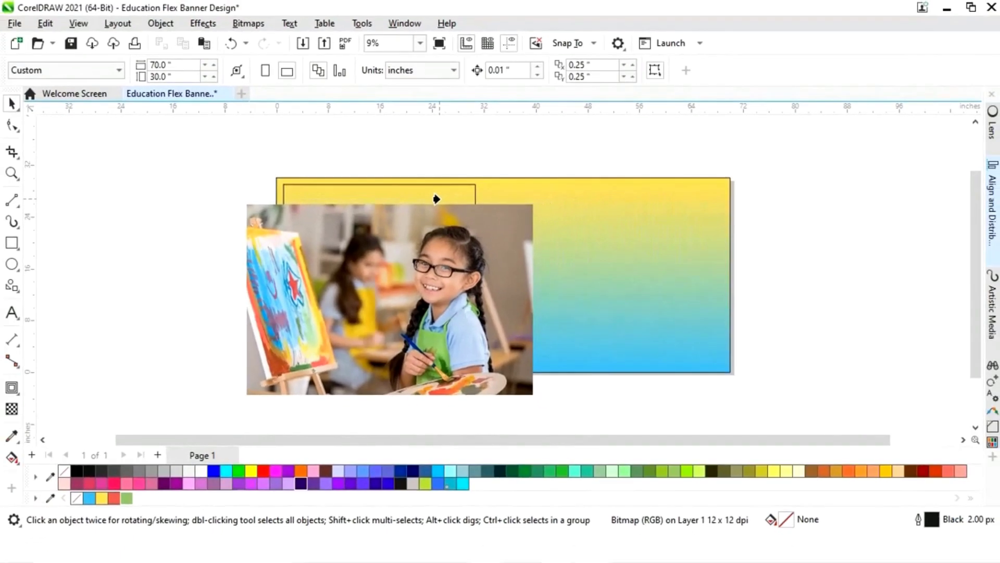
left_click(432, 193)
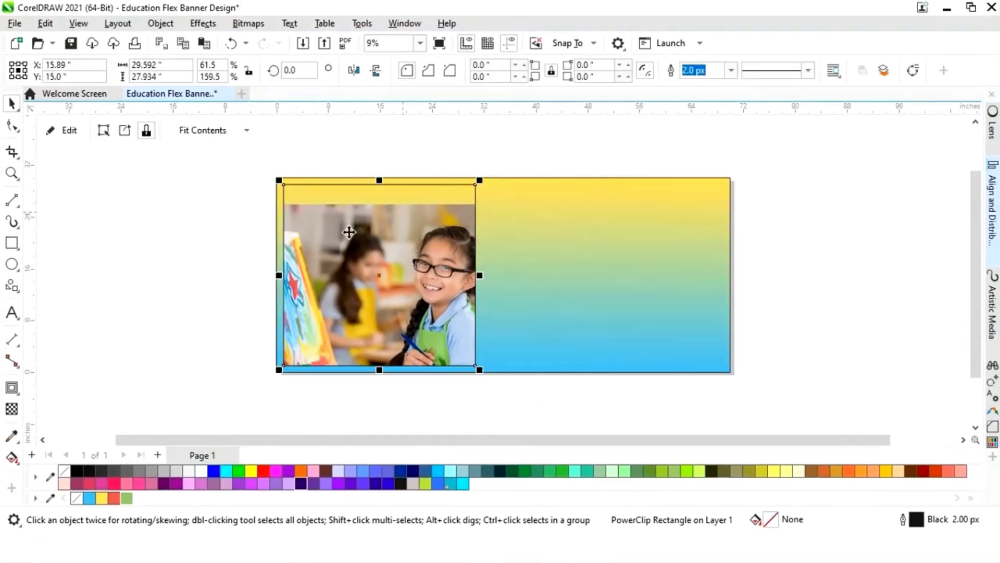
left_click(69, 132)
left_click(428, 324)
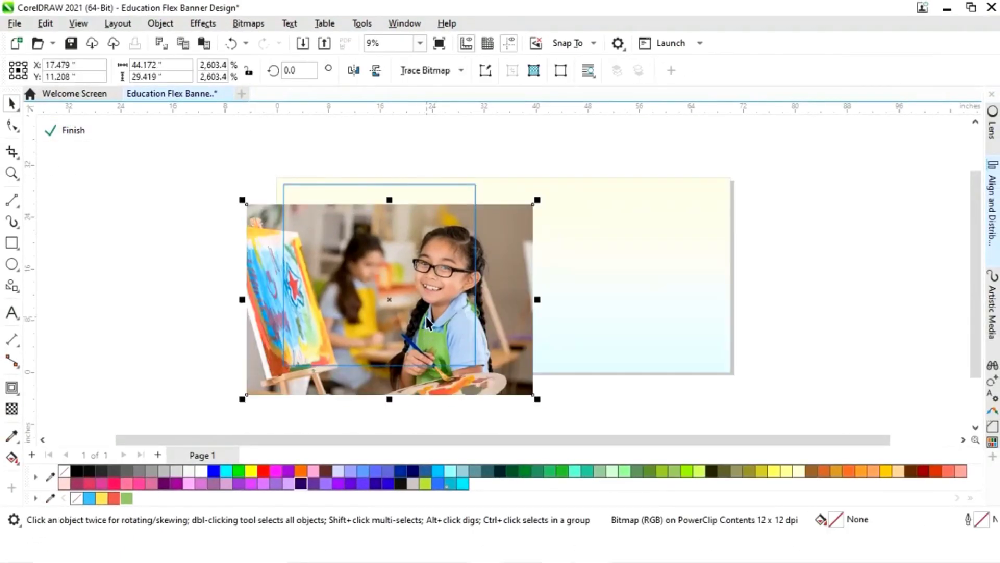
left_click_drag(426, 326, 424, 305)
left_click_drag(538, 380, 526, 365)
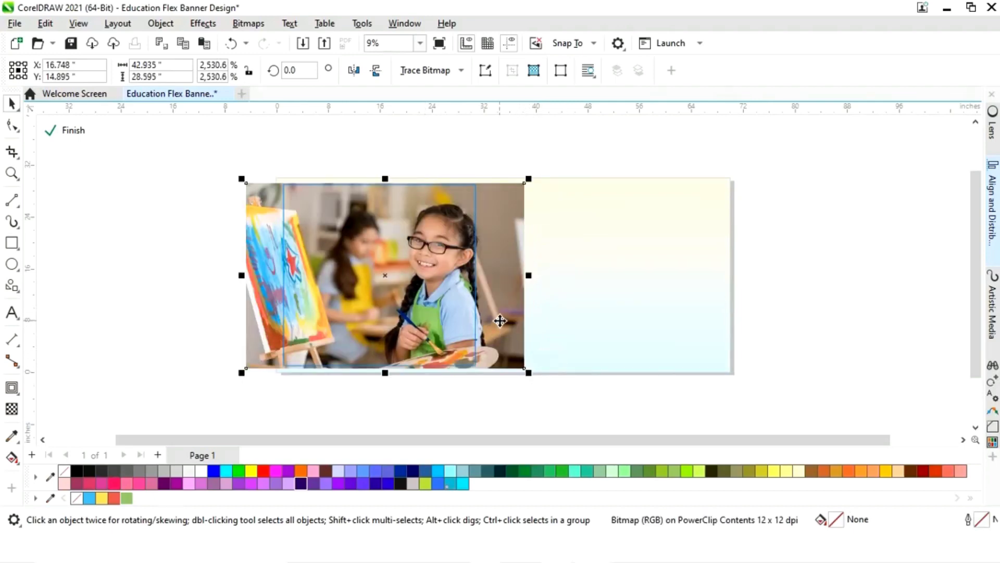
left_click_drag(502, 319, 509, 327)
left_click(480, 410)
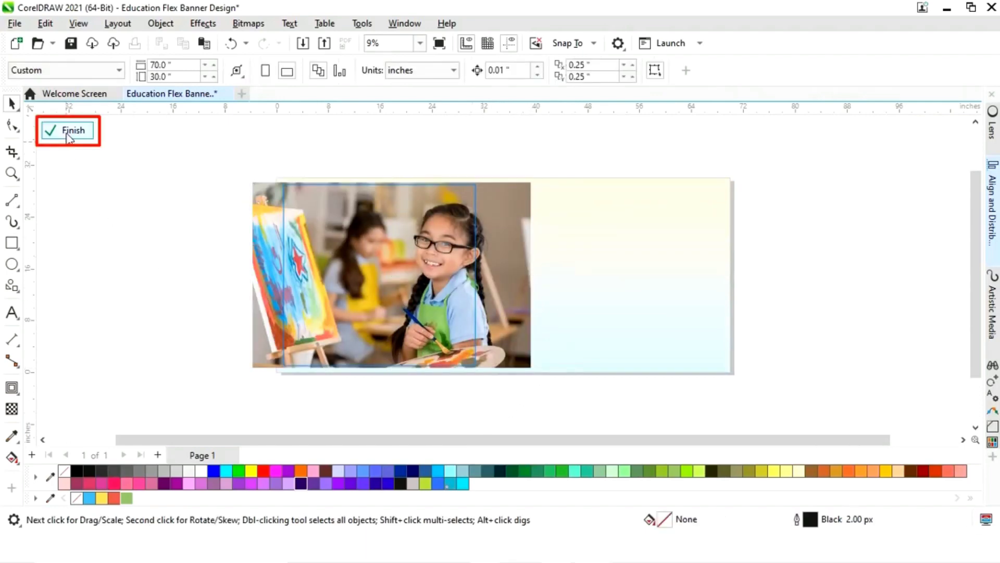
Finish the PowerClip edit and remove the frame's black outline
left_click(71, 130)
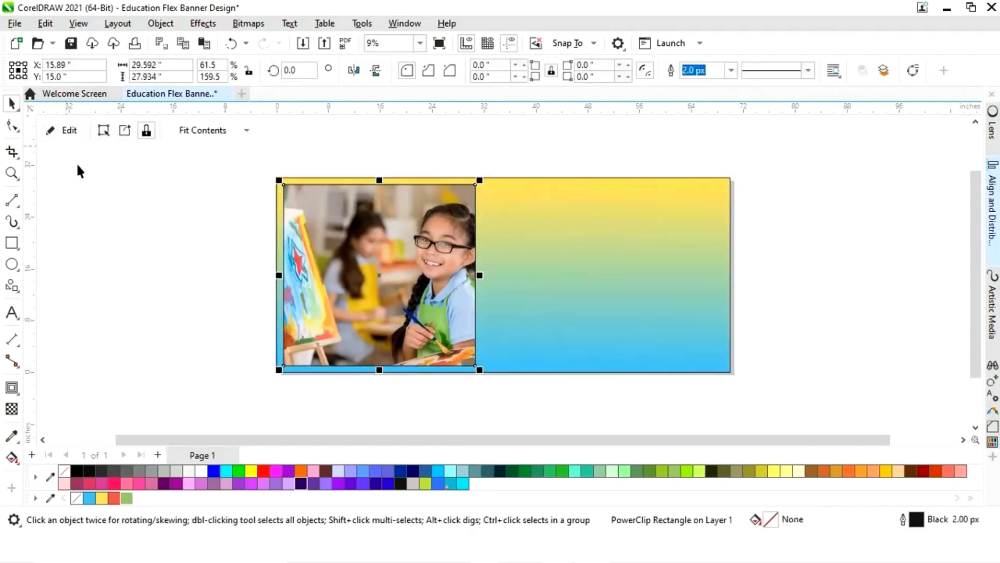
right_click(63, 472)
left_click(148, 344)
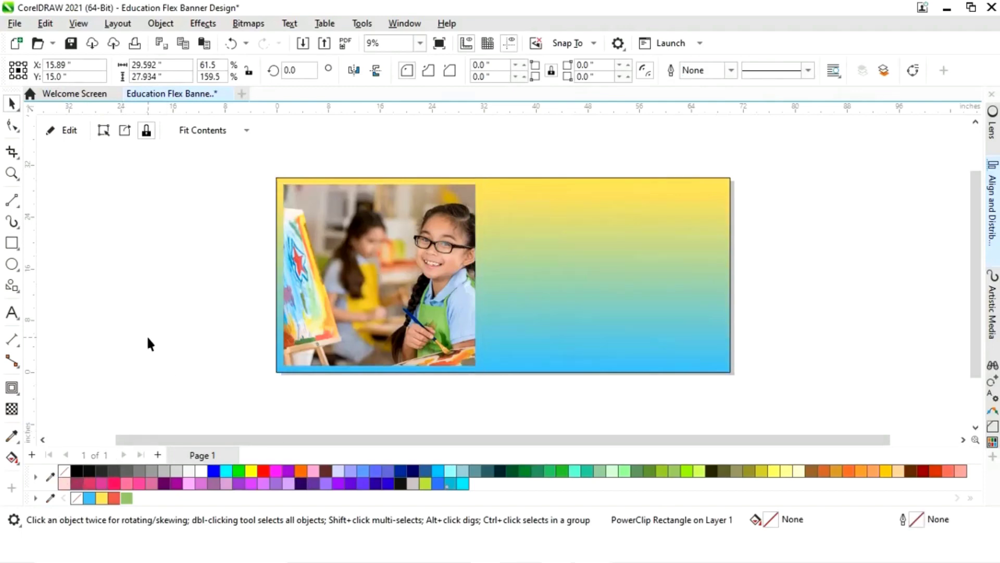
left_click(589, 308)
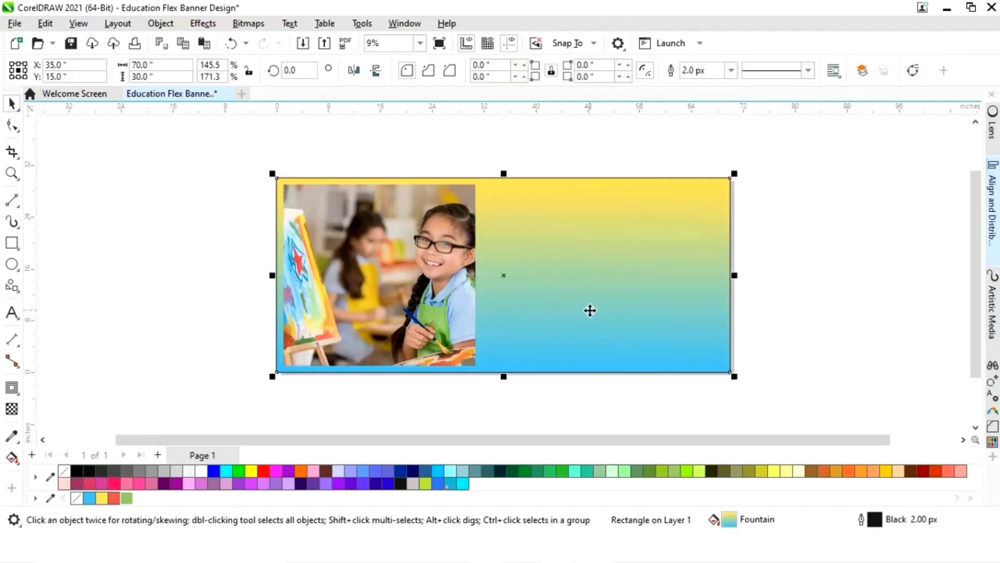
Narrow the gradient rectangle to the banner's right side and convert it to curves
left_click_drag(278, 280, 478, 283)
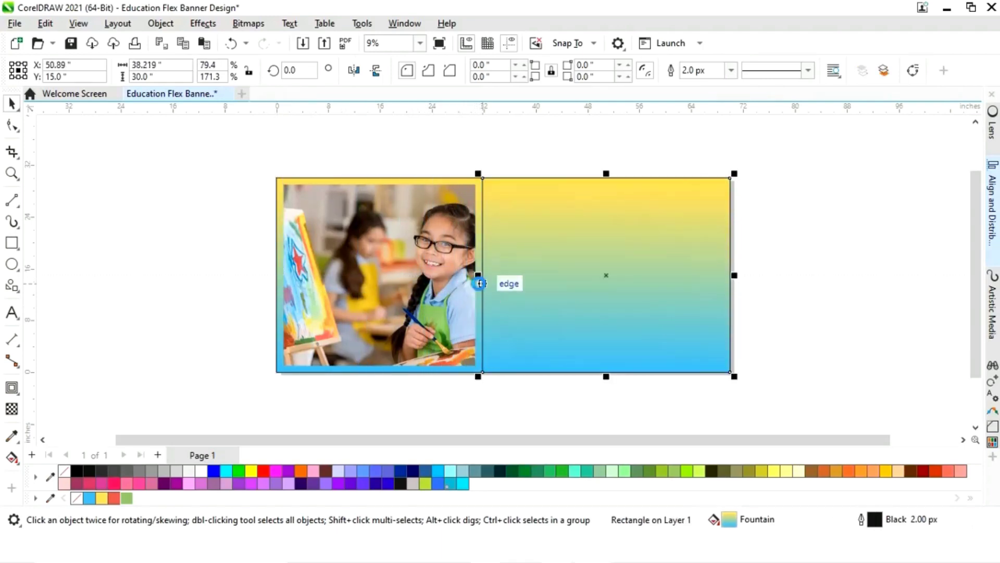
right_click(606, 283)
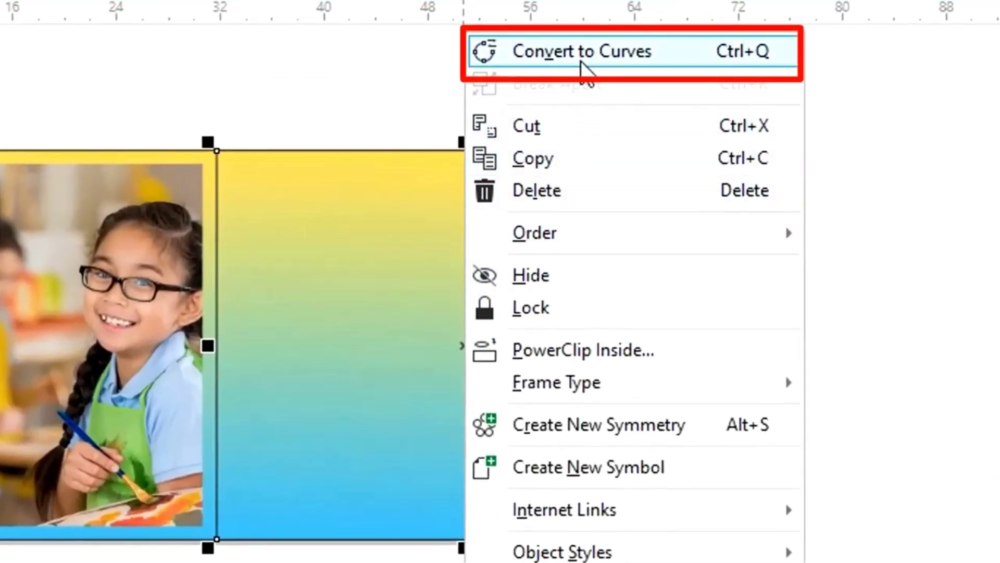
left_click(582, 61)
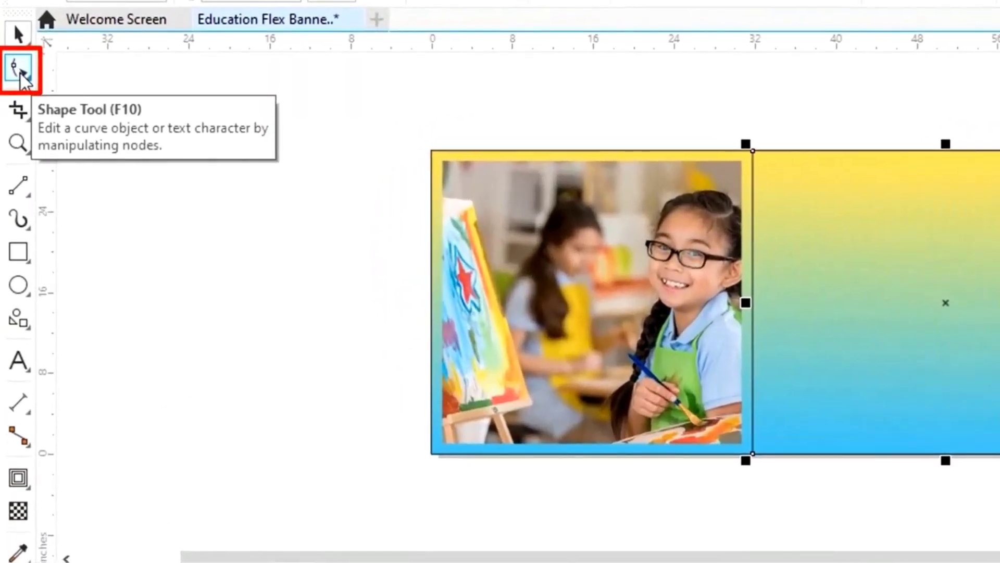
Slant and bend the panel's left edge into a sweeping S-curve beside the photo
left_click(19, 69)
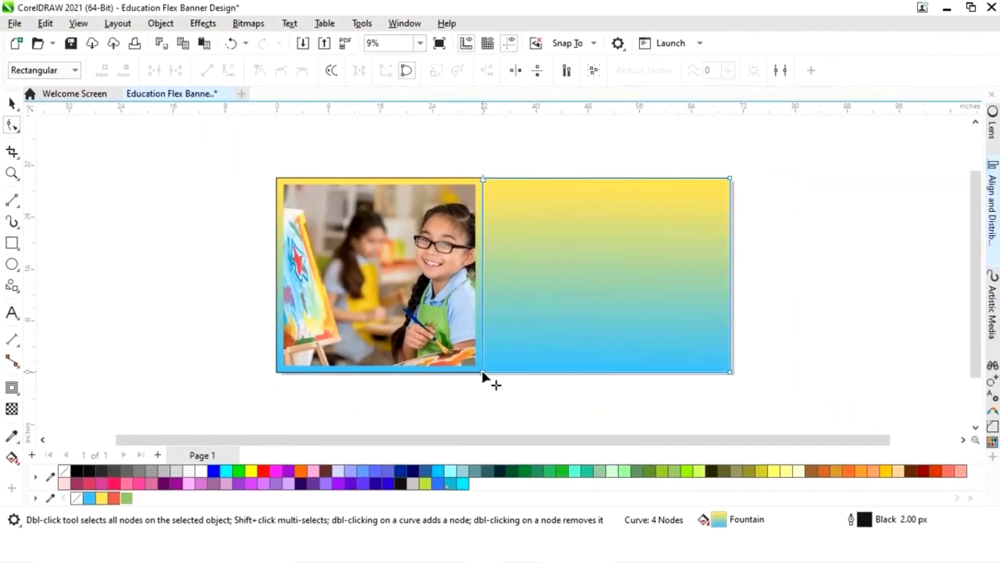
left_click_drag(483, 371, 457, 371)
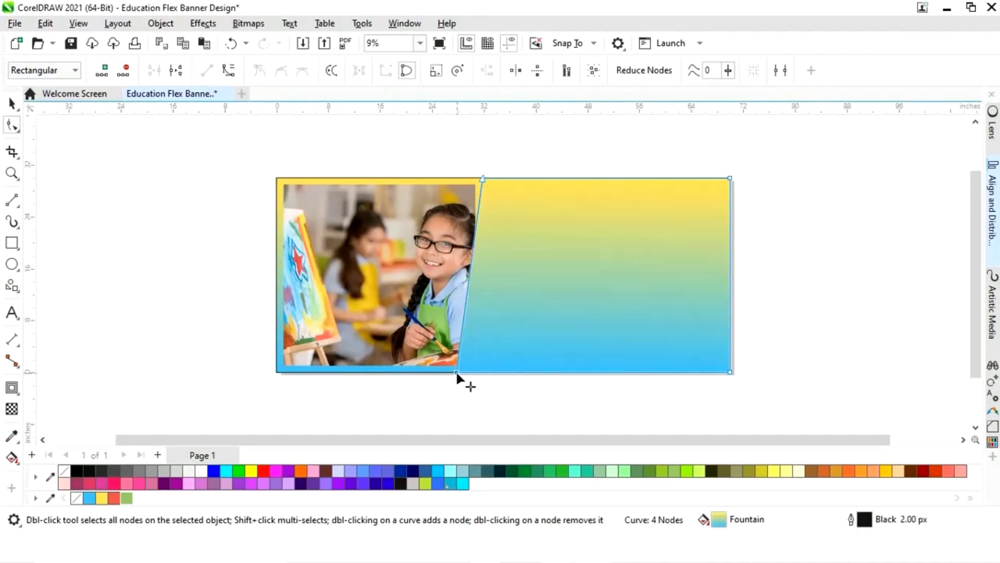
left_click(471, 276)
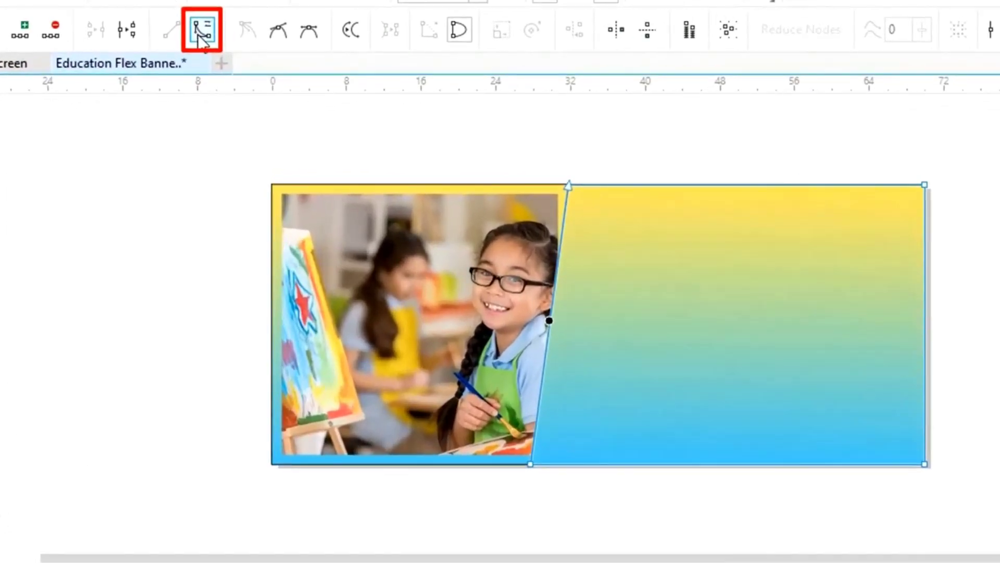
left_click(201, 33)
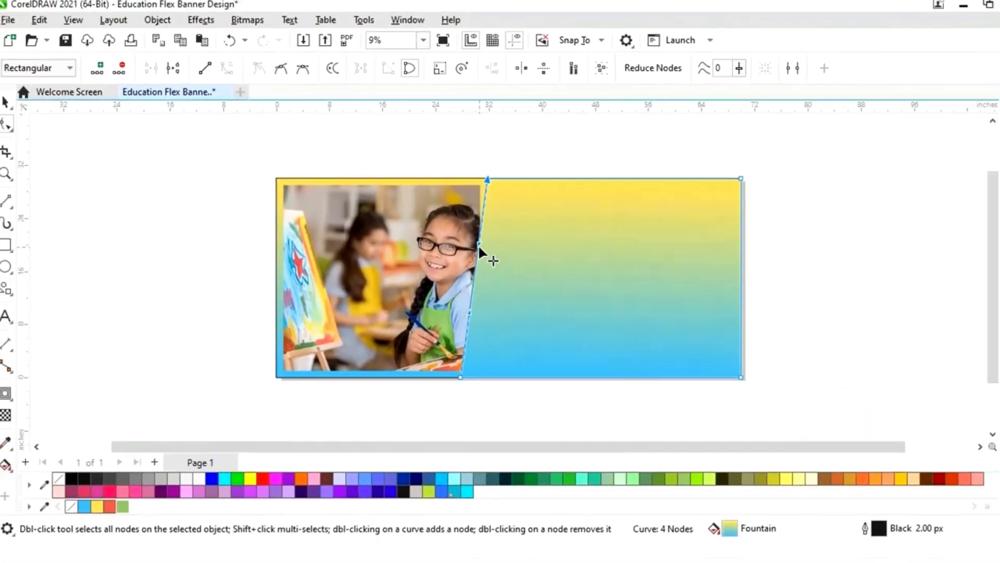
left_click_drag(480, 246, 493, 308)
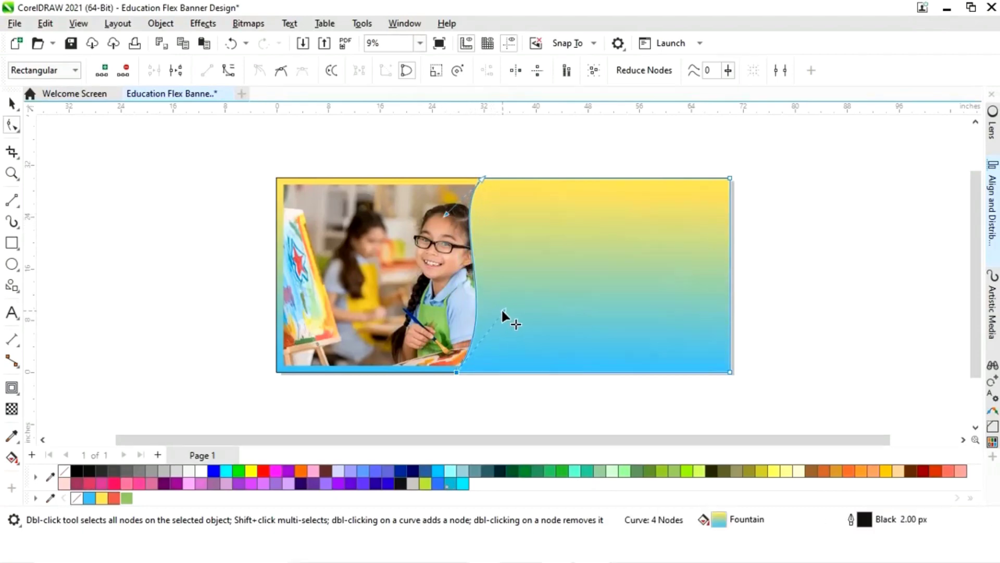
left_click_drag(446, 216, 447, 204)
left_click_drag(510, 308, 502, 308)
key("space")
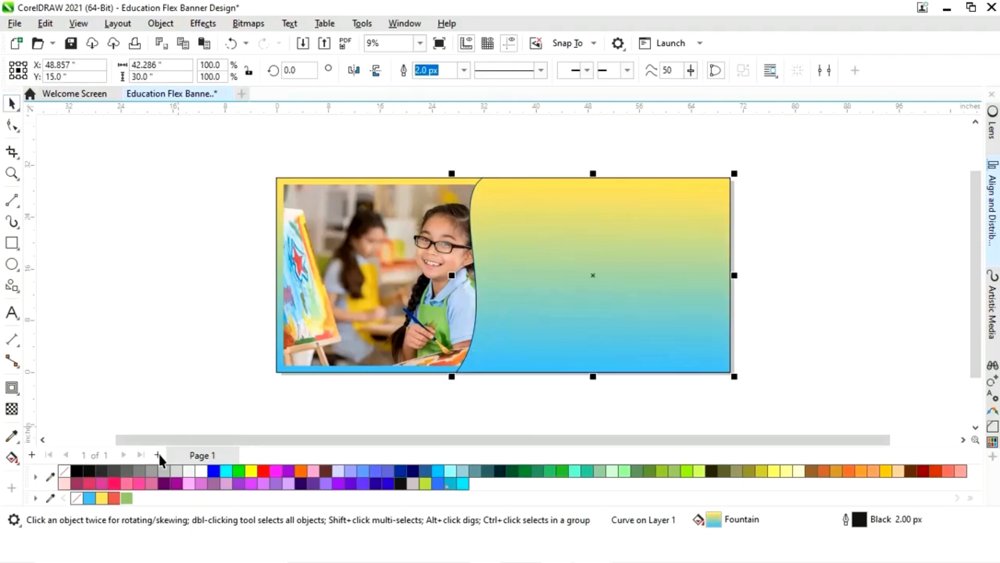
Fill the curved panel green and add a narrower copy with its left curve reshaped
left_click(126, 498)
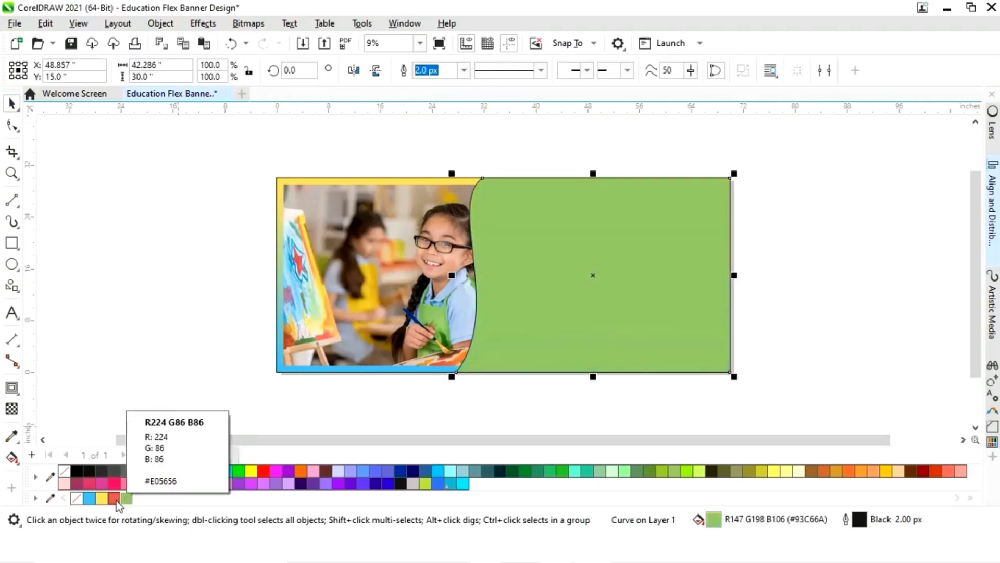
left_click_drag(452, 276, 459, 275)
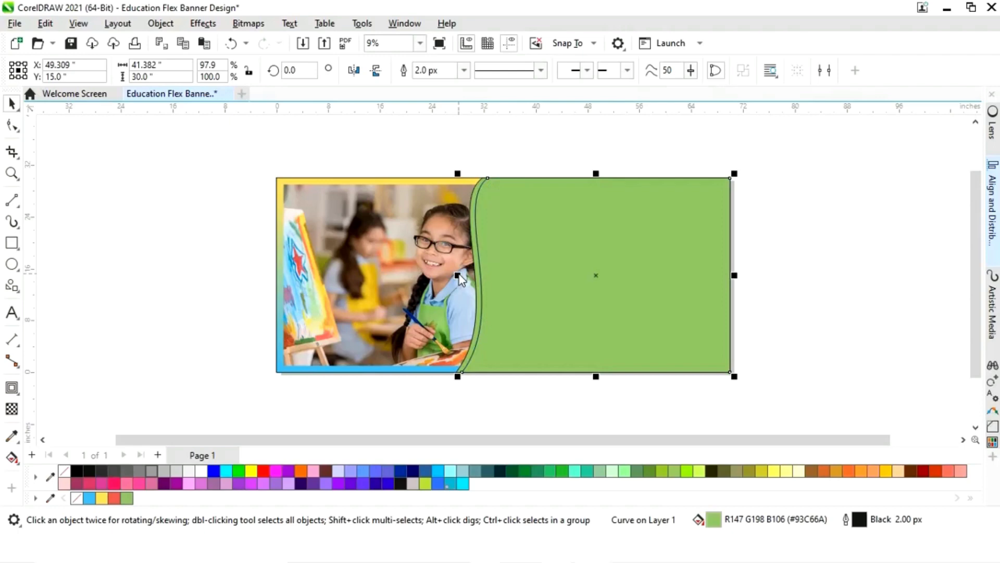
left_click(13, 125)
left_click_drag(486, 176, 482, 176)
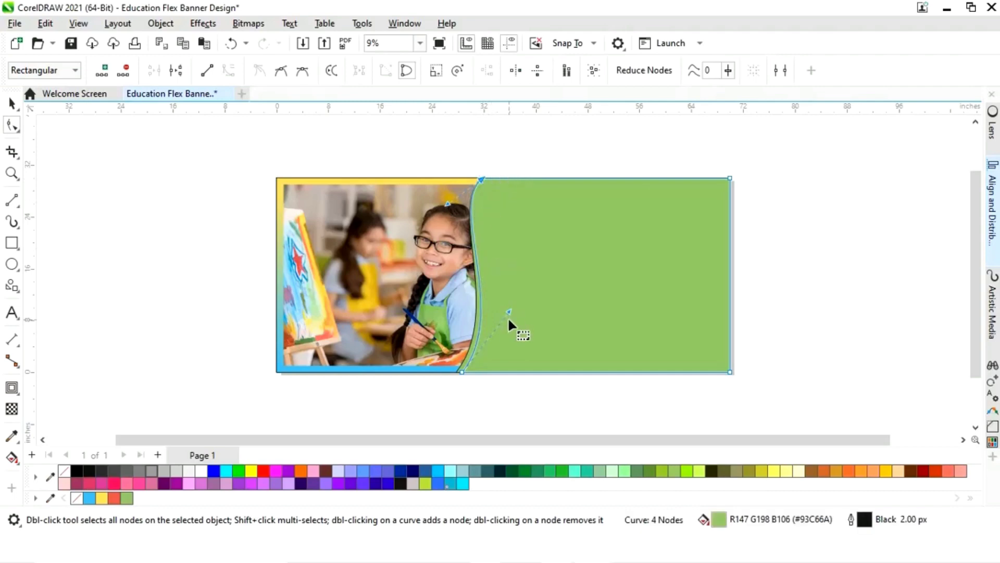
left_click_drag(509, 311, 517, 312)
Fill the copy red and add another narrower copy with its left curve adjusted
left_click(12, 103)
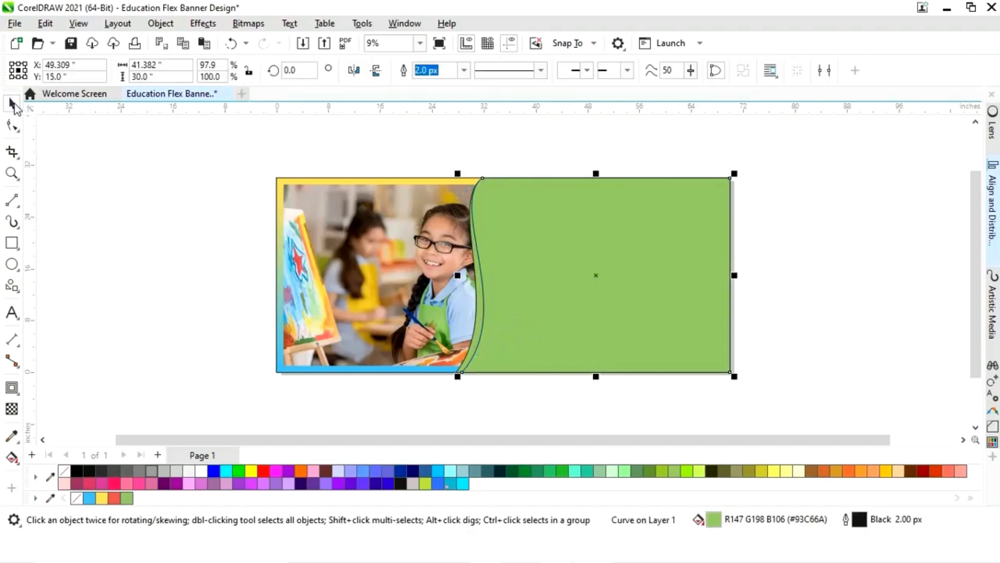
left_click(114, 498)
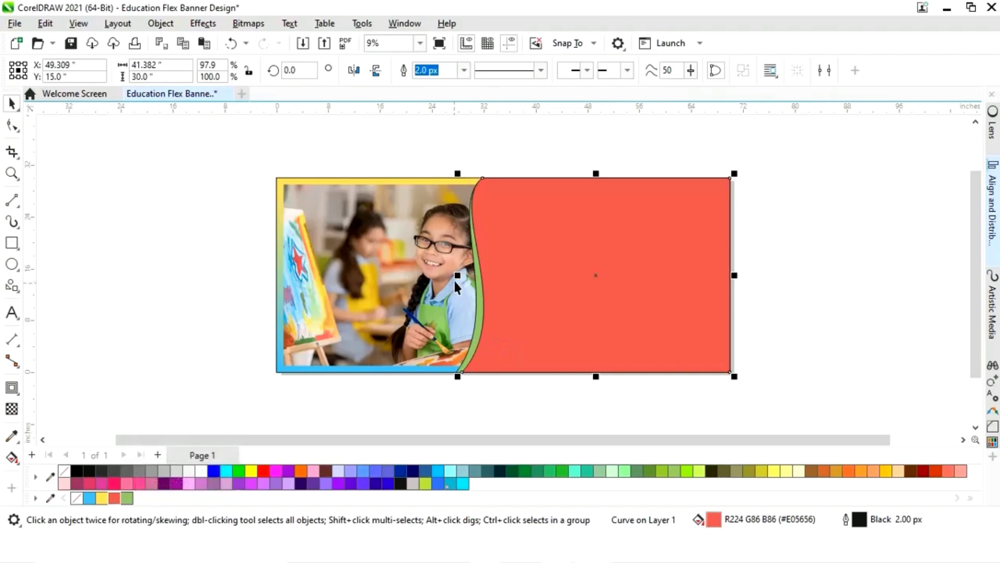
left_click_drag(457, 275, 462, 274)
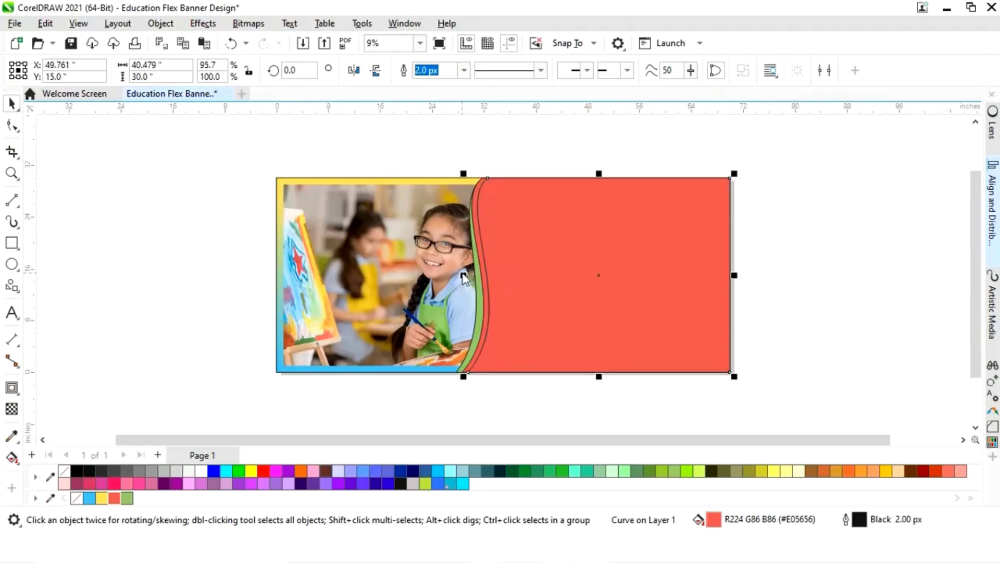
left_click(12, 127)
left_click_drag(489, 178, 483, 178)
left_click_drag(521, 311, 530, 312)
Fill the front panel yellow and remove outlines from all banner objects
left_click(12, 105)
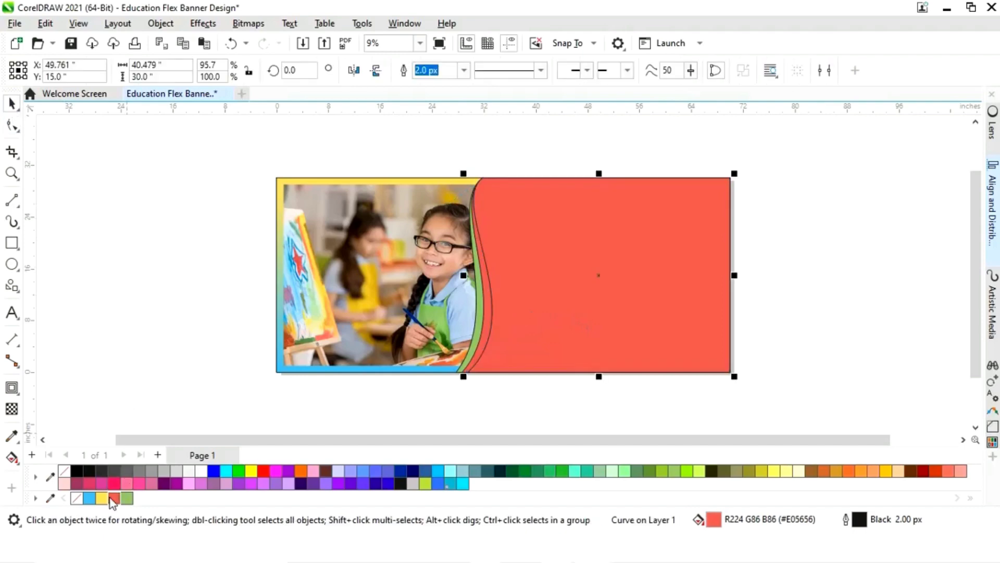
left_click(101, 497)
left_click(765, 221)
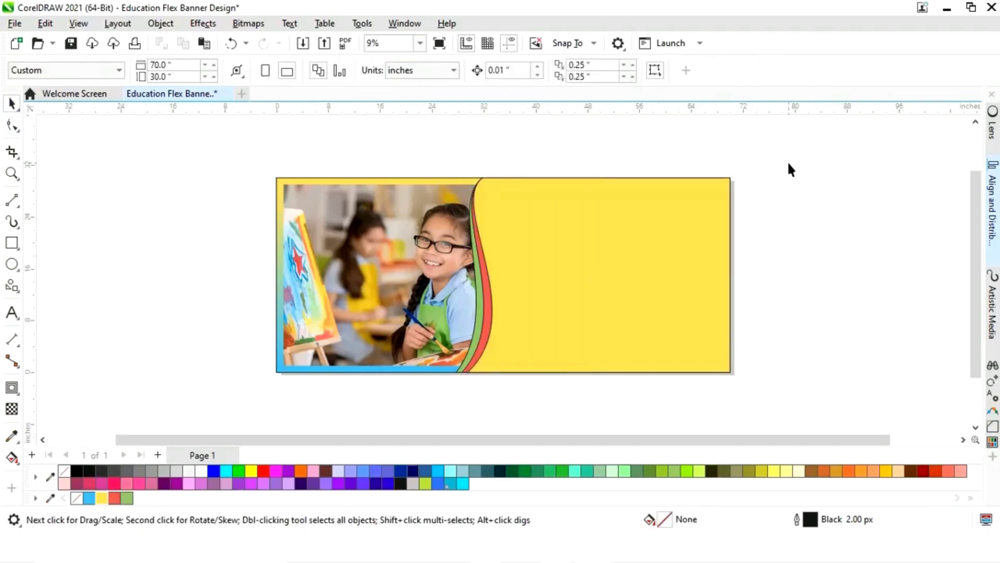
left_click_drag(241, 389, 247, 393)
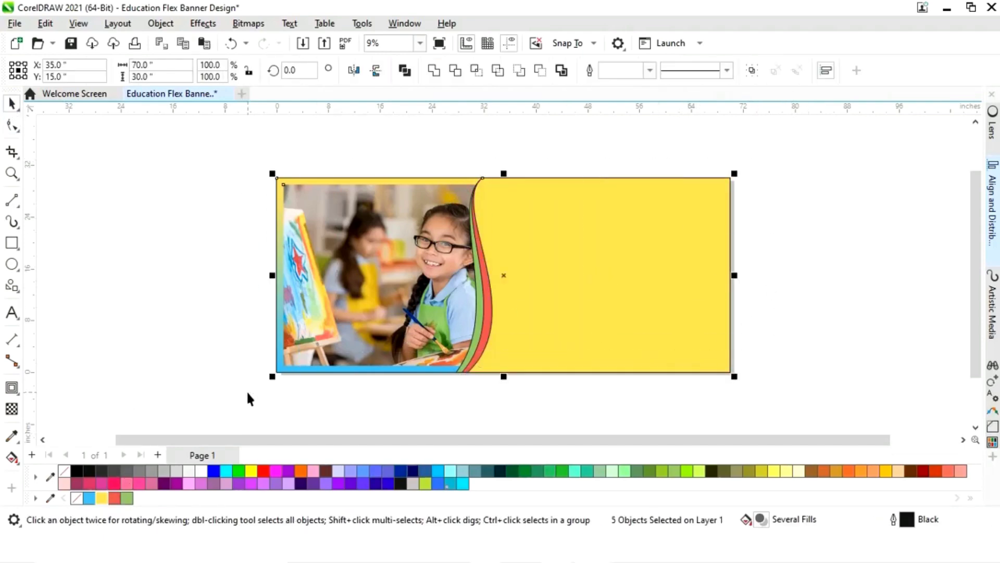
right_click(65, 471)
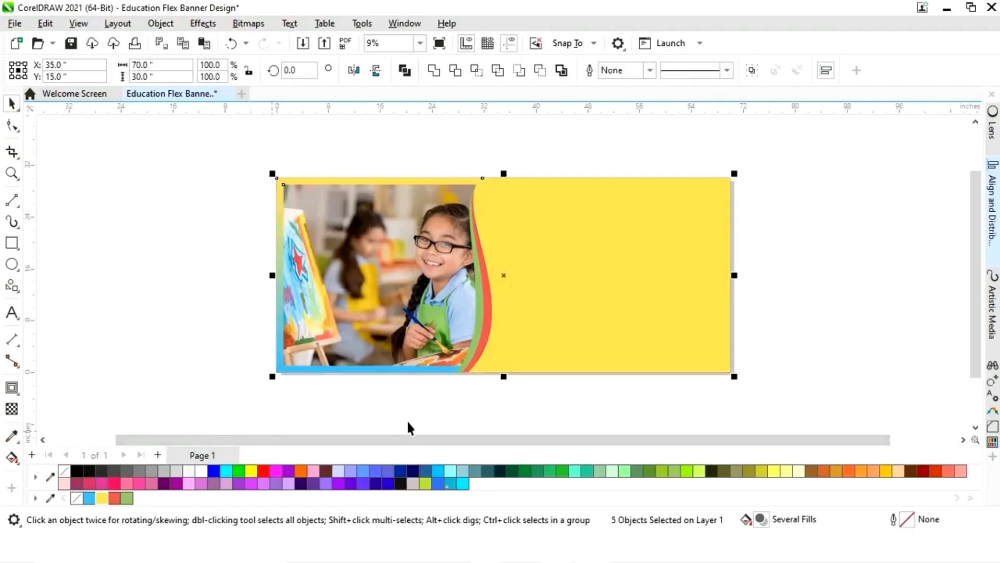
left_click(602, 405)
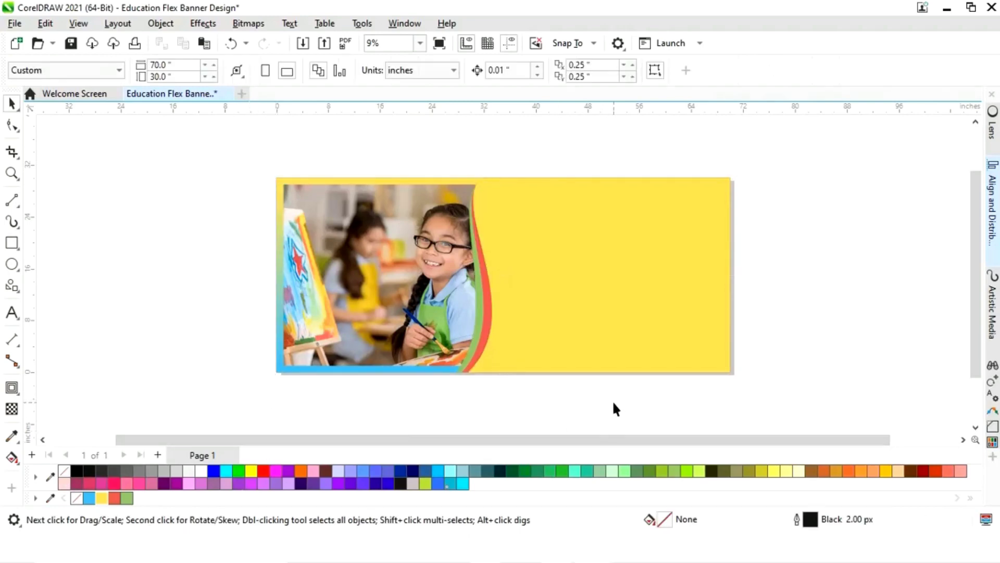
Zoom out to see more of the canvas
key("z")
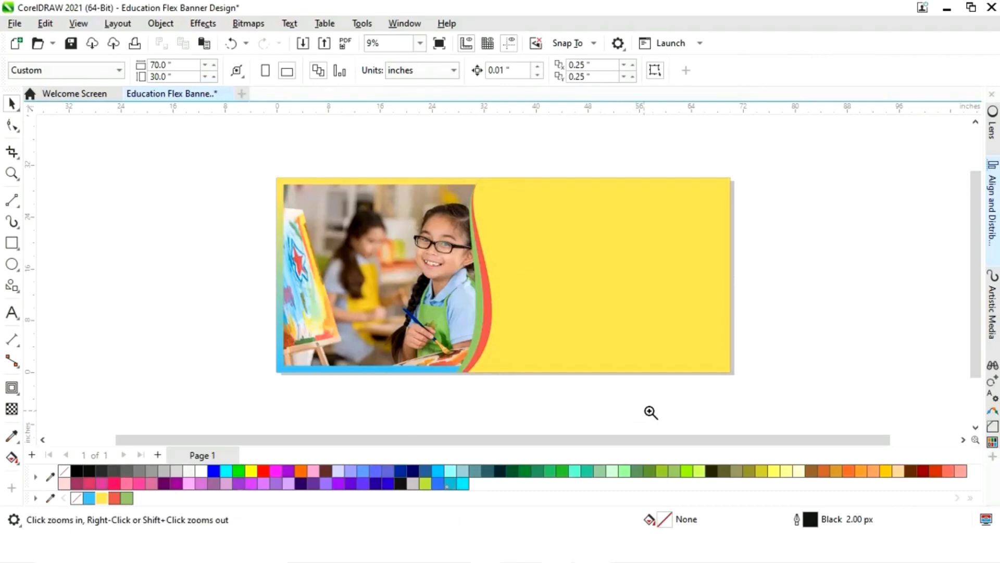
scroll(504, 275, "up", 1)
key("space")
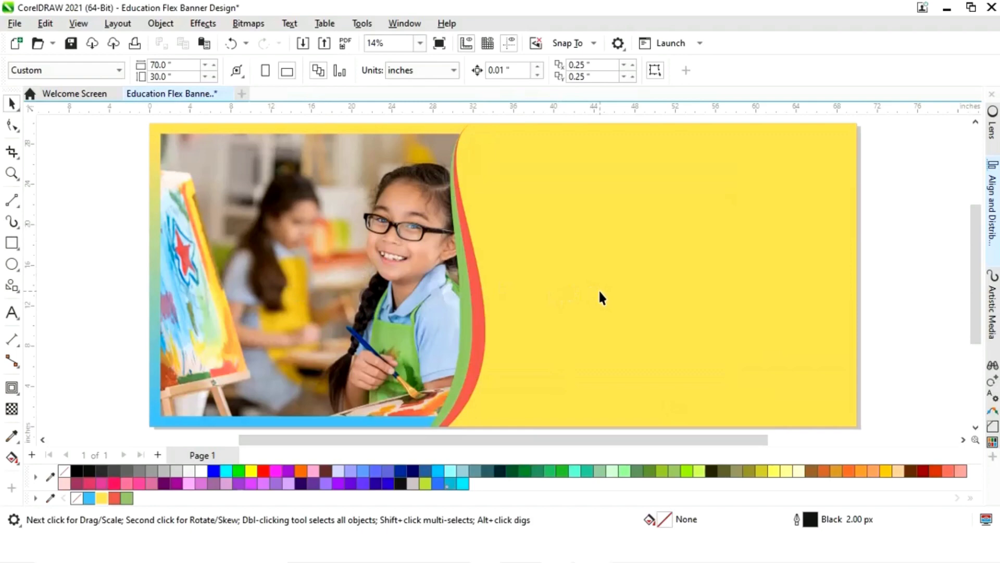
key("F3")
Drag School Kids, Water Color and Pencil Brush into CorelDRAW; place Pencil Brush right of the banner
key("alt+Tab")
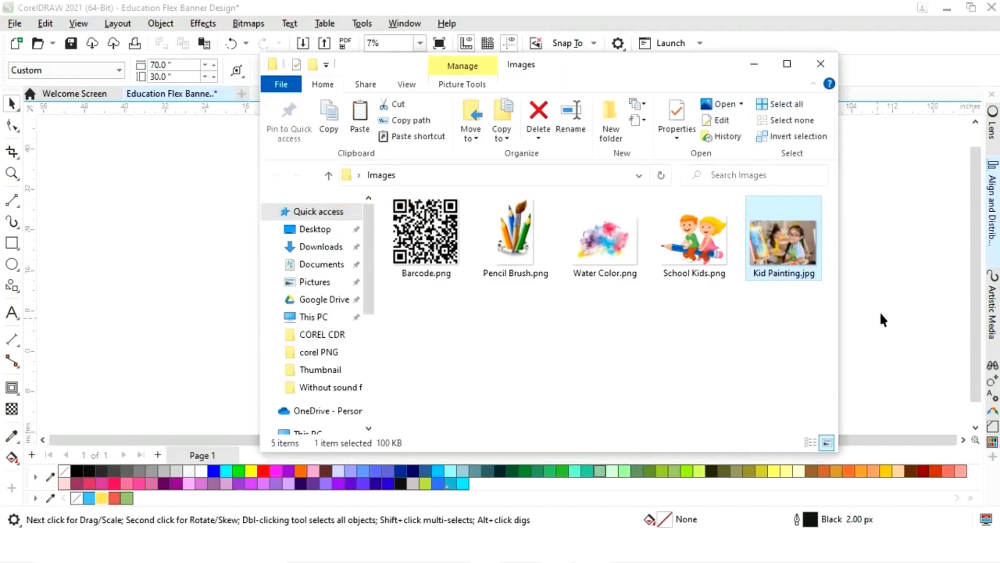
left_click(717, 271)
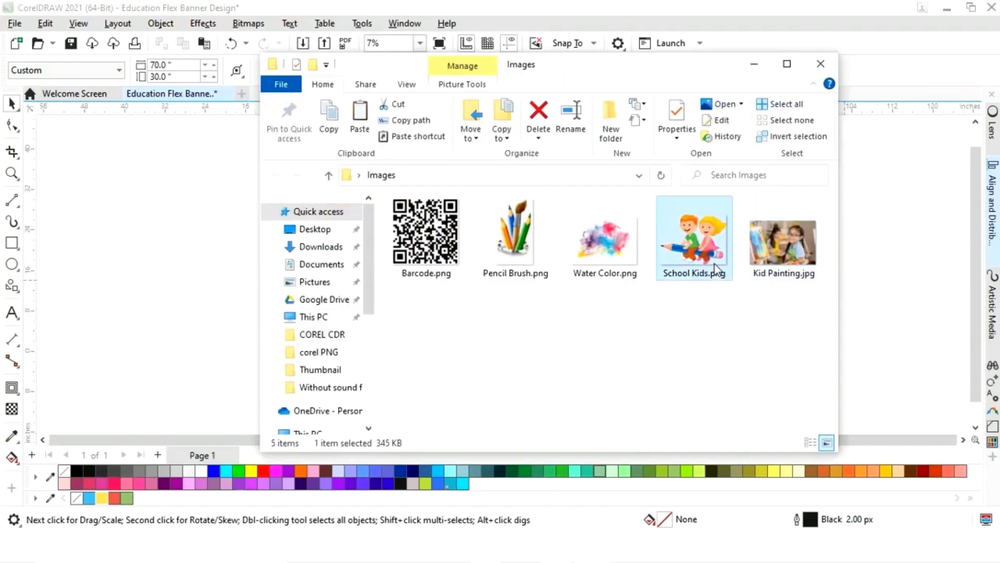
left_click(623, 263, "ctrl")
left_click(517, 252, "ctrl")
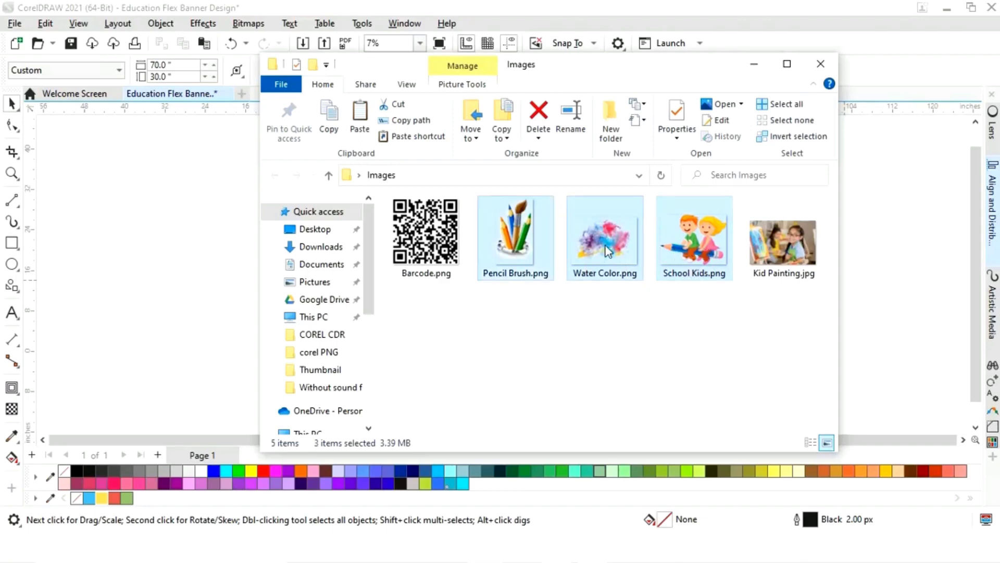
left_click_drag(215, 269, 194, 272)
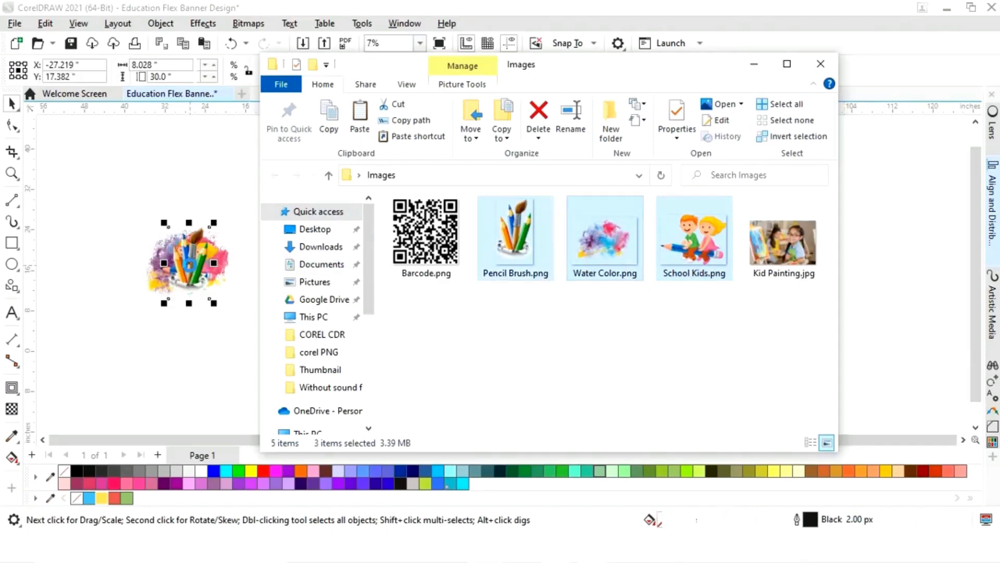
left_click(753, 64)
left_click(246, 333)
mouse_move(181, 289)
left_mouse_down()
mouse_move(773, 253)
mouse_move(762, 269)
left_mouse_up()
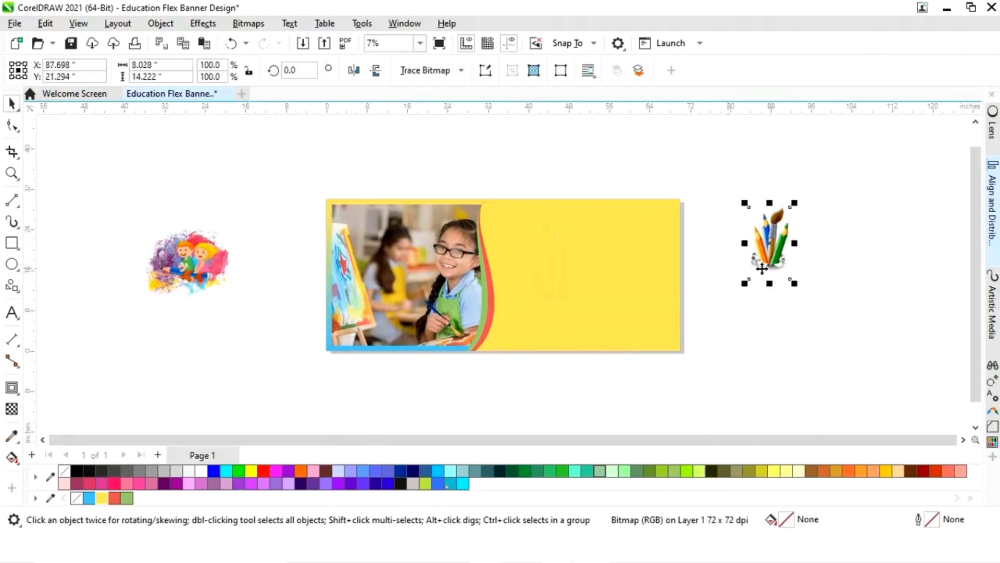
Move the kids clipart beside the pencils and enlarge the Water Color splash to about 44 × 31.6 inches over the yellow area
left_click_drag(185, 266, 774, 309)
mouse_move(241, 290)
left_mouse_down()
mouse_move(674, 314)
mouse_move(712, 239)
mouse_move(745, 235)
mouse_move(880, 288)
mouse_move(490, 341)
left_mouse_up()
scroll(839, 276, "up", 2)
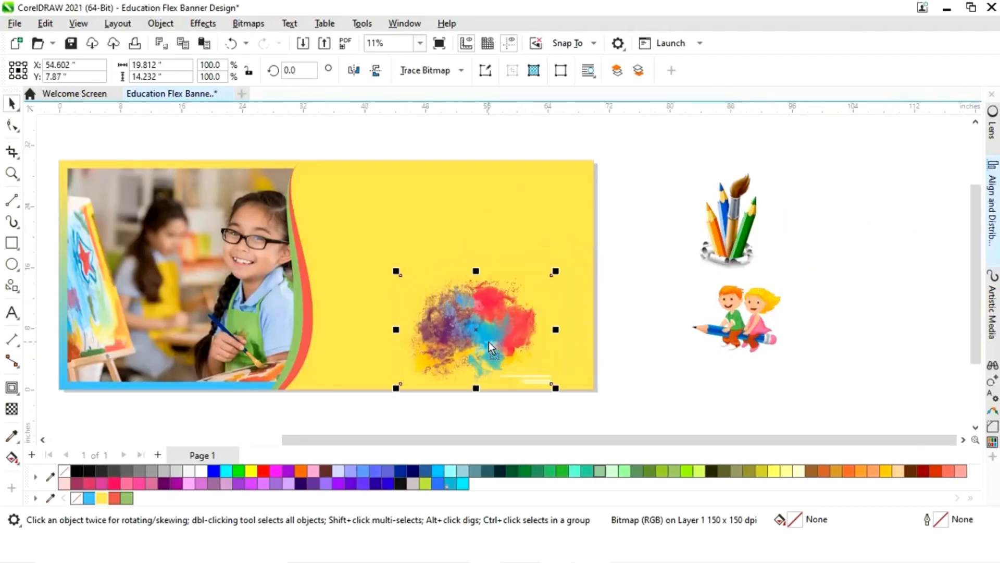
left_click_drag(555, 272, 706, 162)
left_click_drag(596, 304, 542, 310)
left_click_drag(653, 394, 672, 408)
left_click_drag(604, 320, 545, 299)
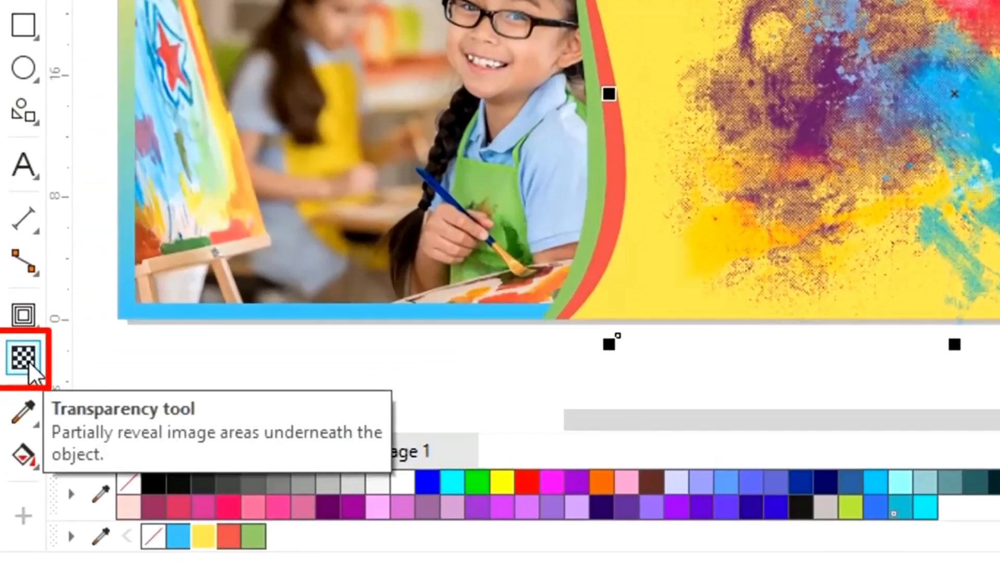
Apply a horizontal linear fountain transparency so the splash fades out toward its left side
left_click(25, 358)
left_click_drag(335, 291, 607, 290)
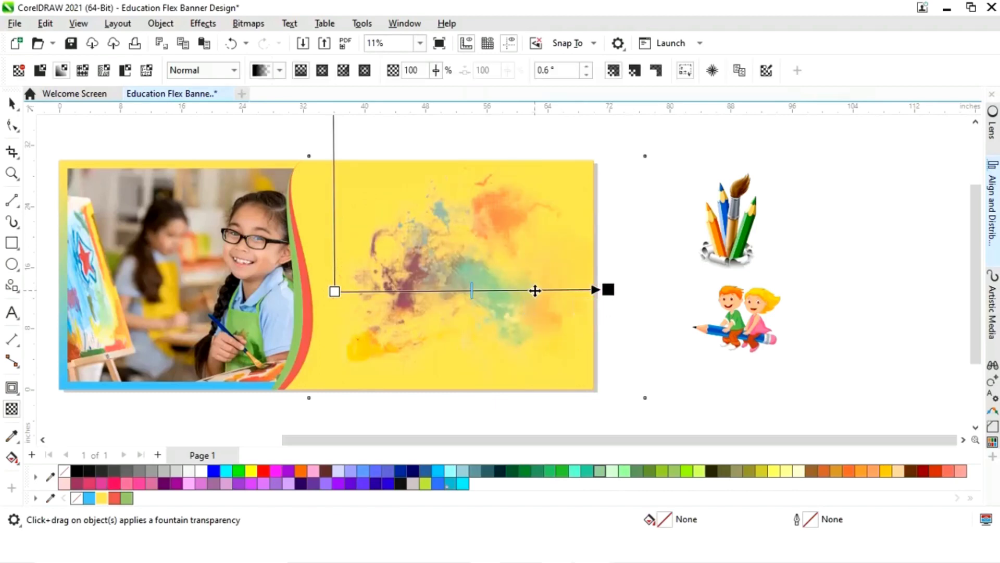
left_click_drag(477, 293, 536, 294)
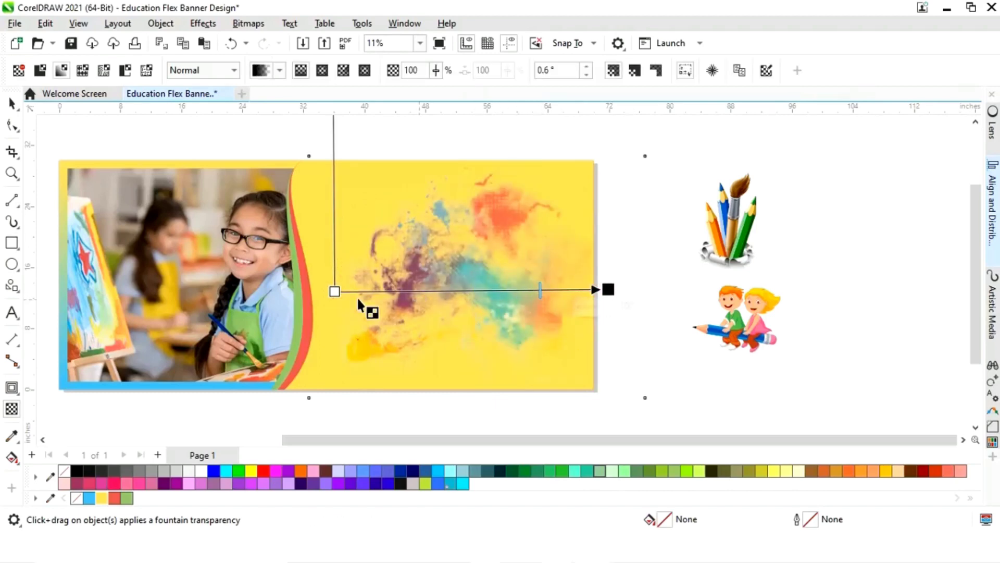
left_click_drag(335, 291, 321, 292)
left_click_drag(608, 289, 612, 290)
Enlarge the splash to 55.272 × 39.706 inches so it spills past the banner's bottom edge
key("space")
left_click_drag(644, 401, 674, 386)
left_click(685, 424)
left_click(653, 392)
scroll(688, 407, "down", 1)
left_click_drag(545, 285, 553, 300)
left_click_drag(683, 407, 699, 413)
left_click_drag(539, 287, 529, 310)
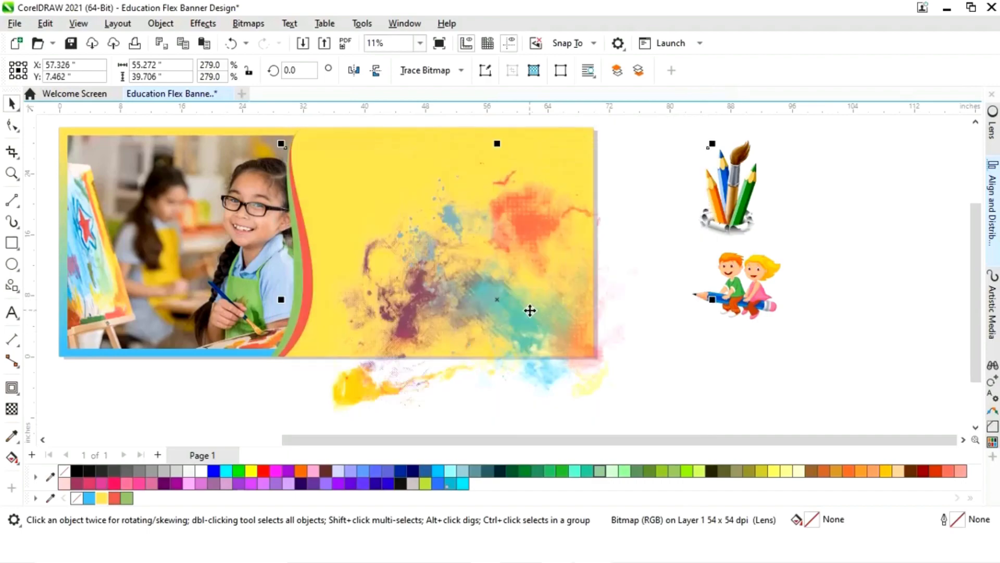
PowerClip the faded splash inside the yellow wave shape
right_click(529, 311)
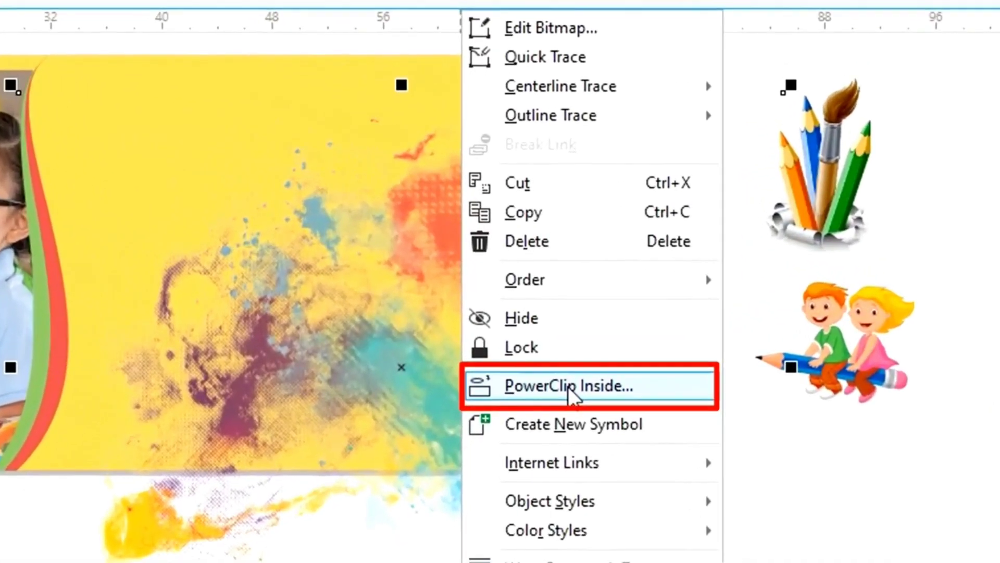
left_click(568, 386)
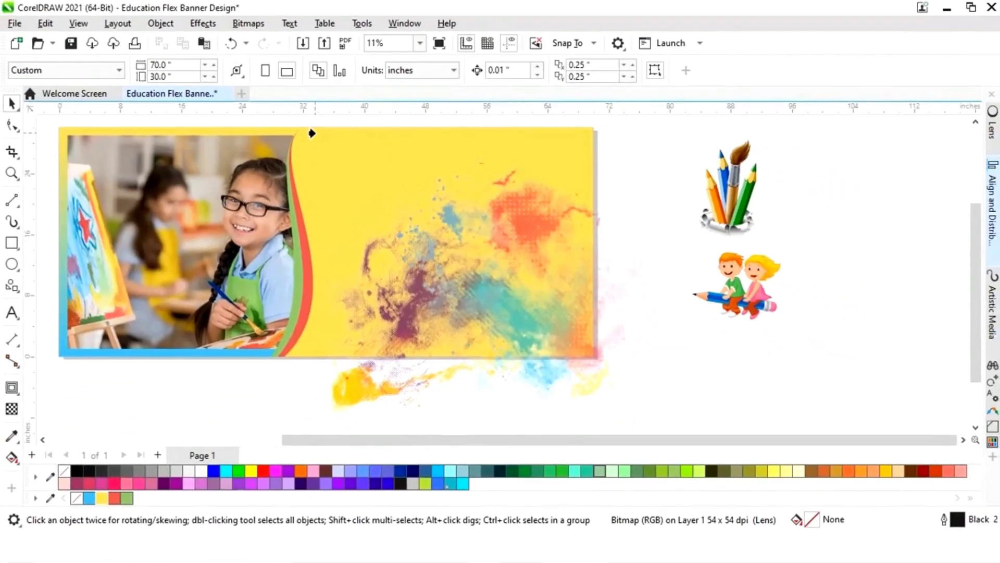
left_click(312, 131)
Edit the PowerClip contents to reposition the splash up and left and strengthen its fade
left_click(72, 131)
left_click(584, 373)
left_click_drag(585, 373, 561, 307)
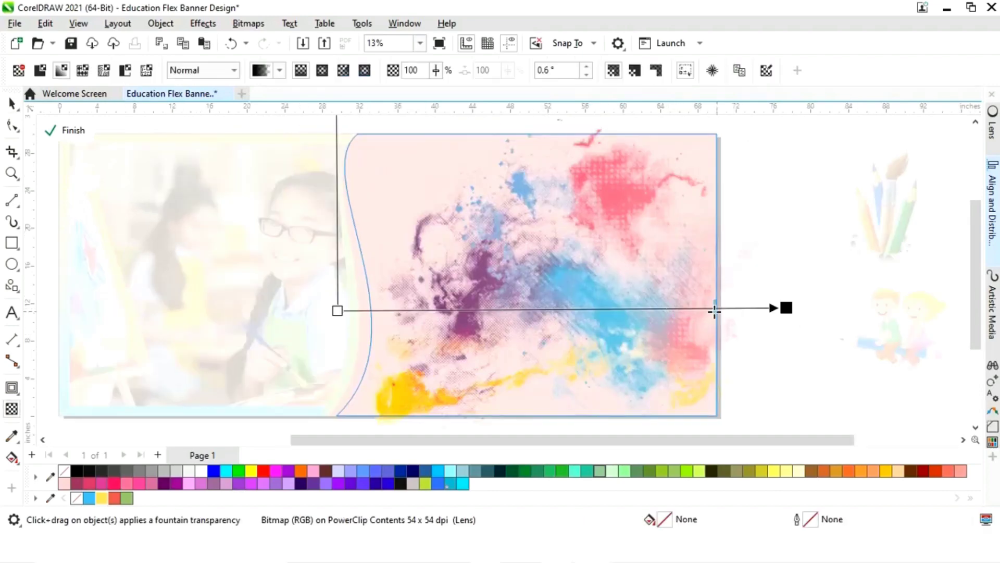
left_click_drag(714, 311, 597, 313)
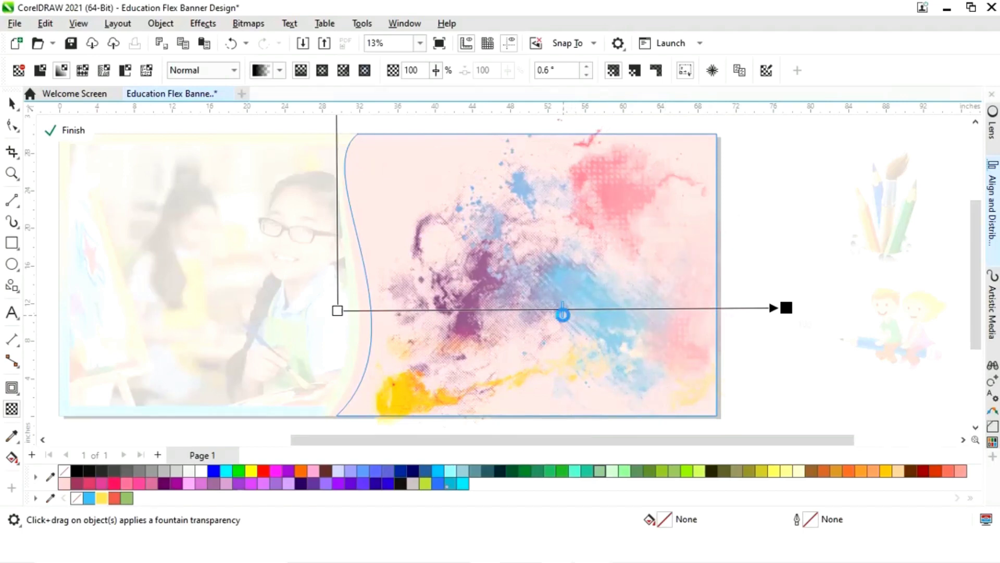
left_click_drag(337, 311, 288, 310)
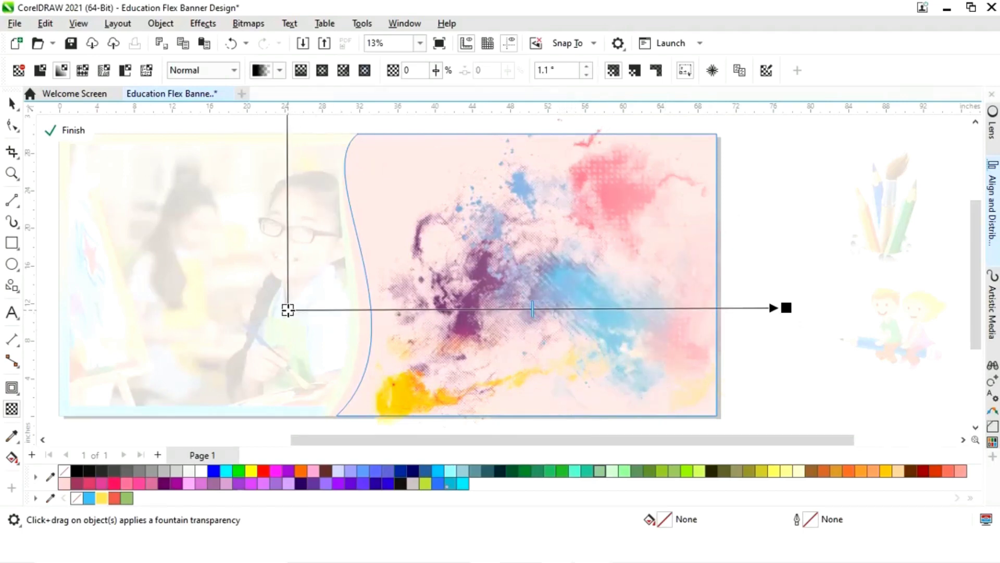
left_click(71, 131)
key("space")
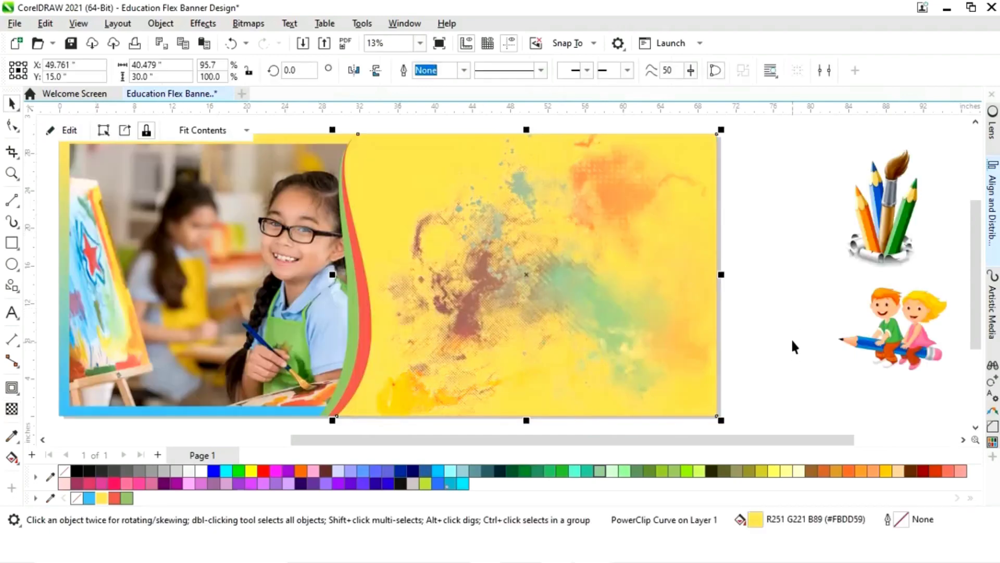
Draw a 13.951 × 7.716 inch rectangle in the lower right of the banner's yellow area
left_click(801, 359)
key("Tab")
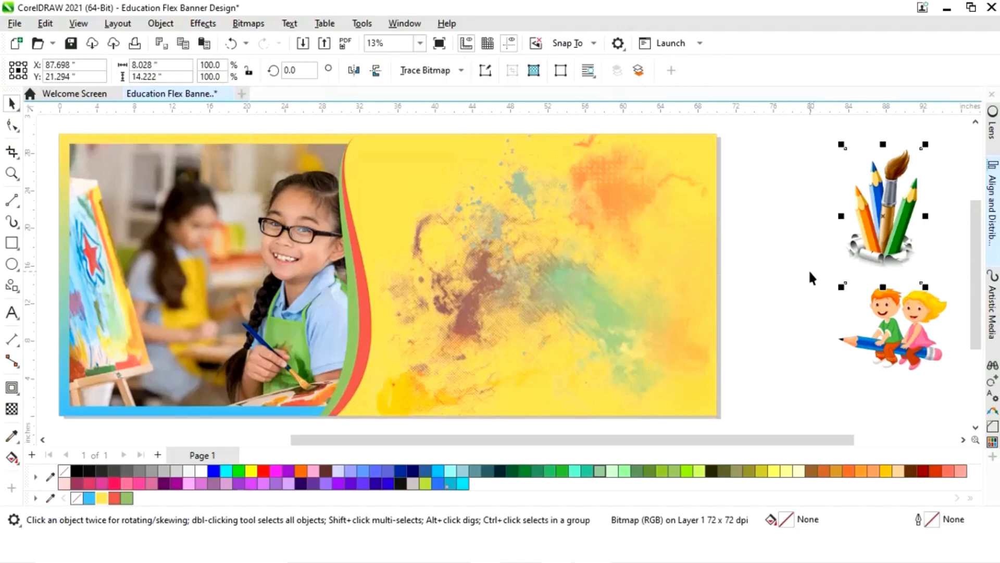
left_click(809, 268)
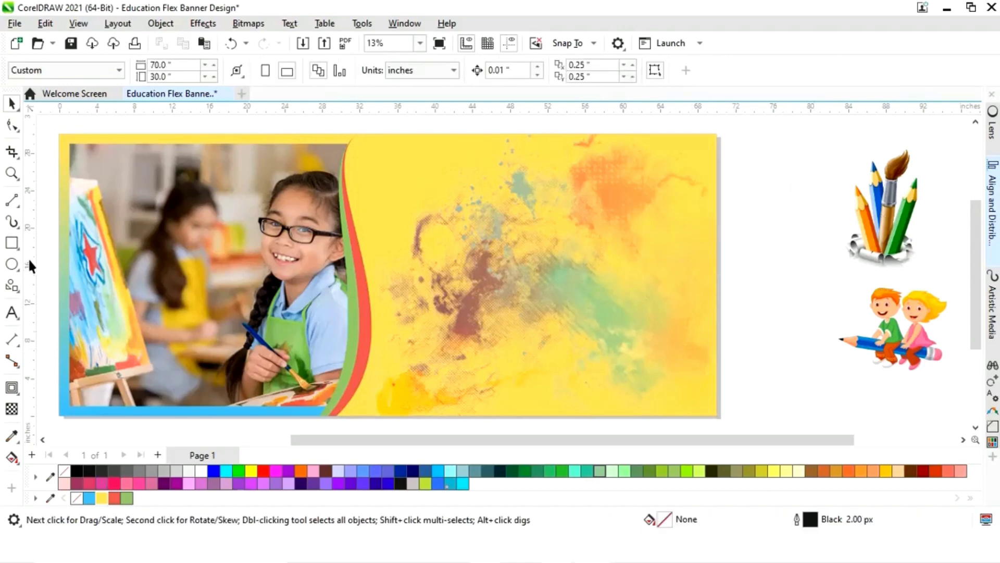
left_click(14, 245)
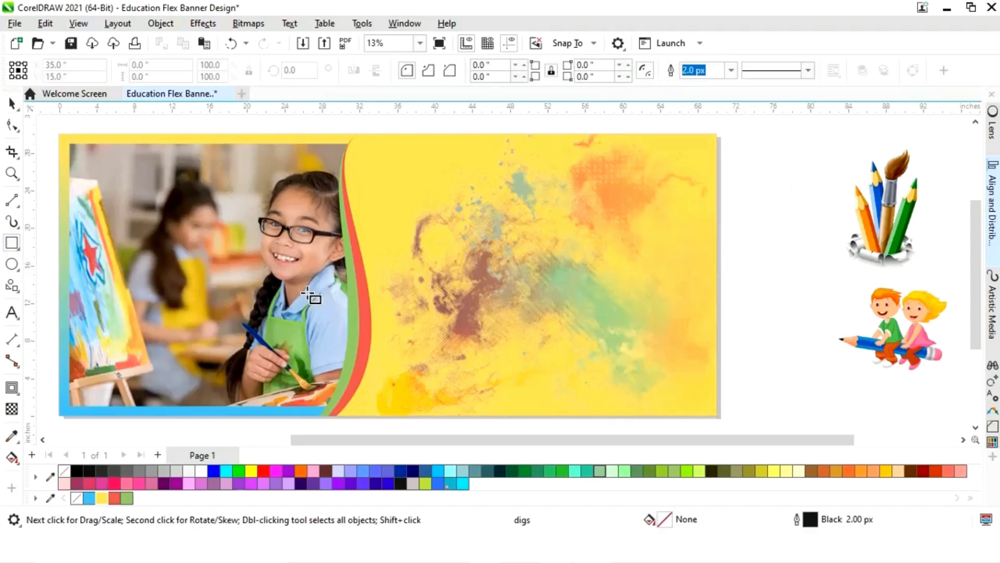
left_click_drag(577, 278, 707, 350)
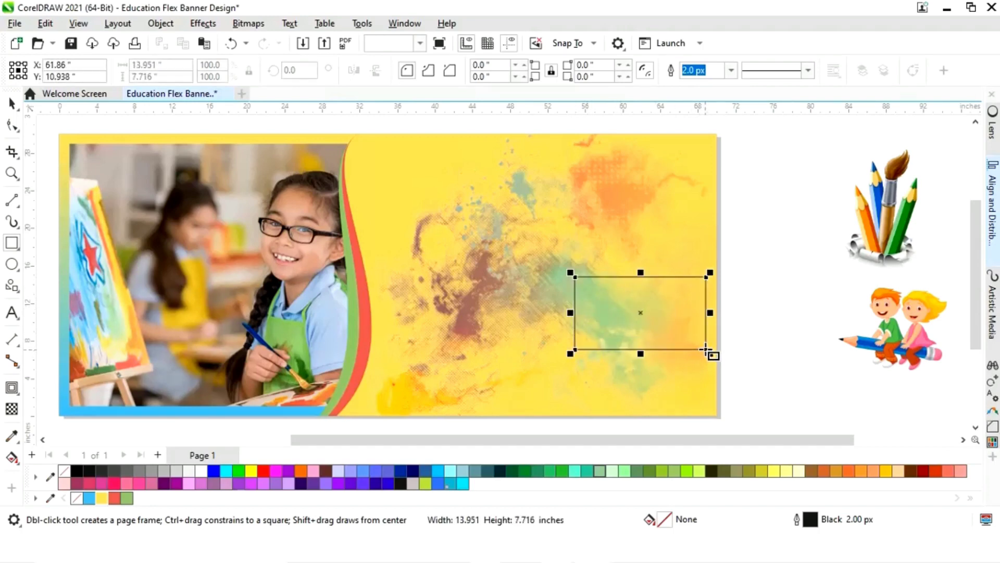
left_click(11, 103)
mouse_move(570, 312)
left_mouse_down()
mouse_move(552, 315)
mouse_move(570, 318)
left_mouse_up()
left_click_drag(643, 312, 641, 308)
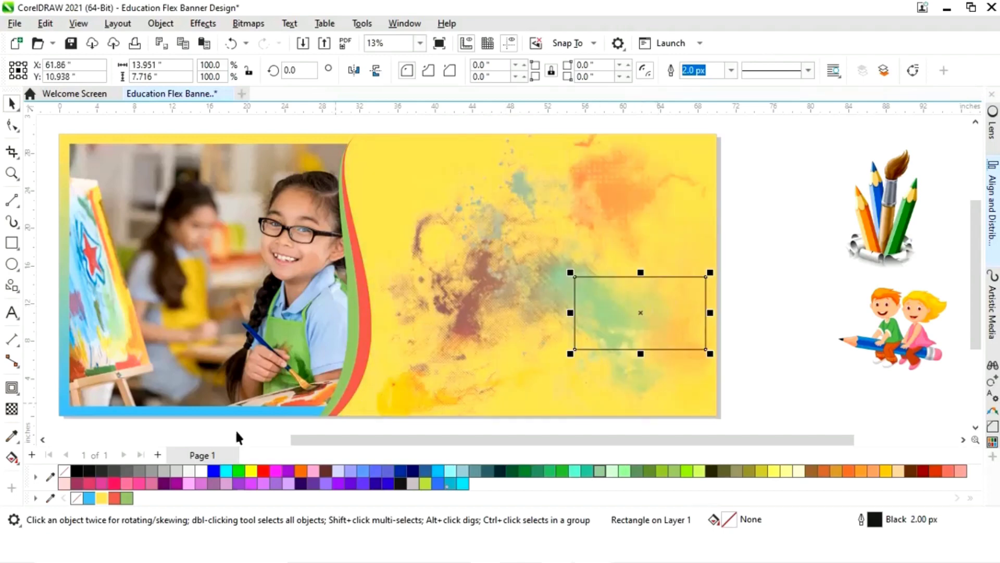
Give the rectangle a red fill and a 100 px light-blue outline
left_click(113, 497)
right_click(89, 498)
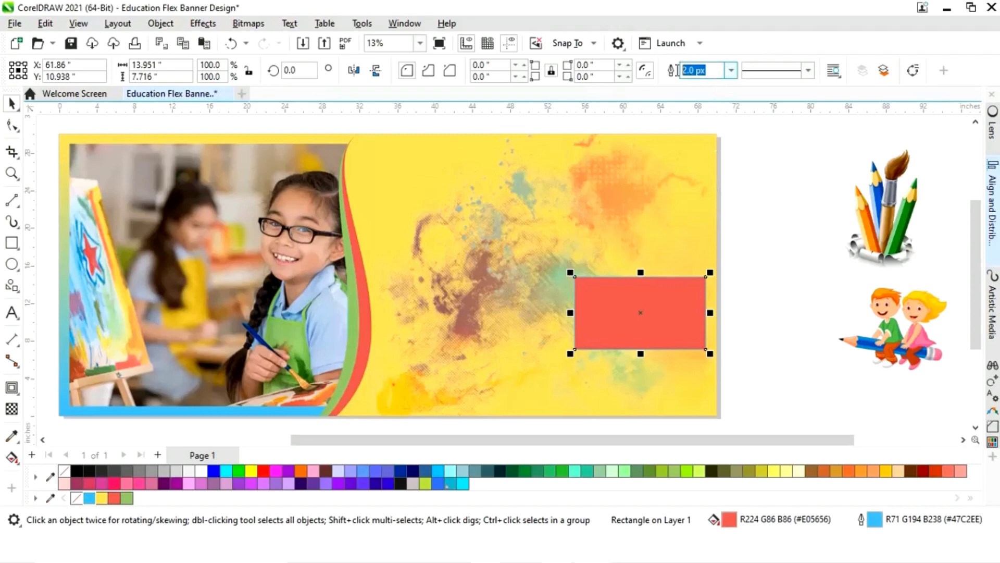
type("100")
key("Return")
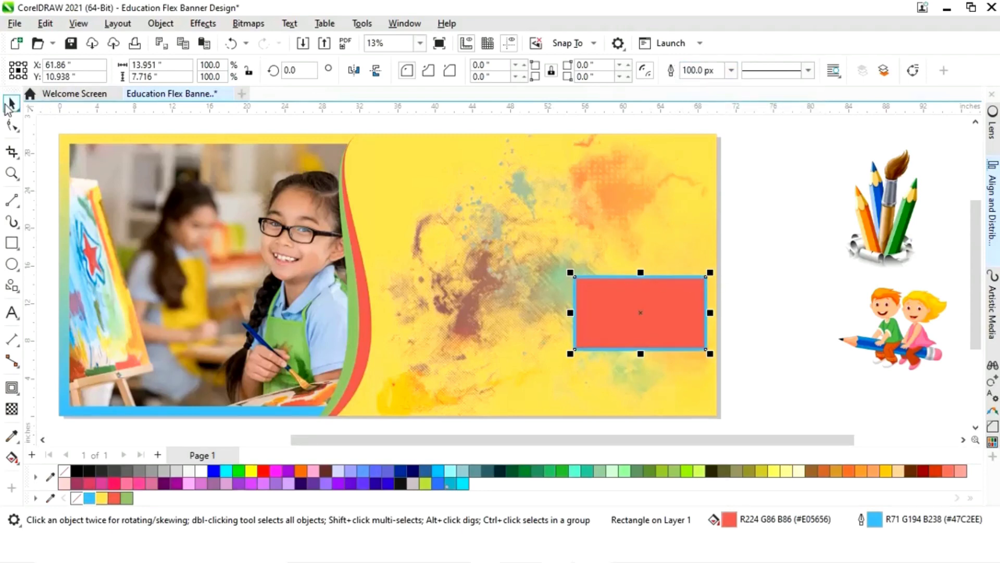
left_click(771, 311)
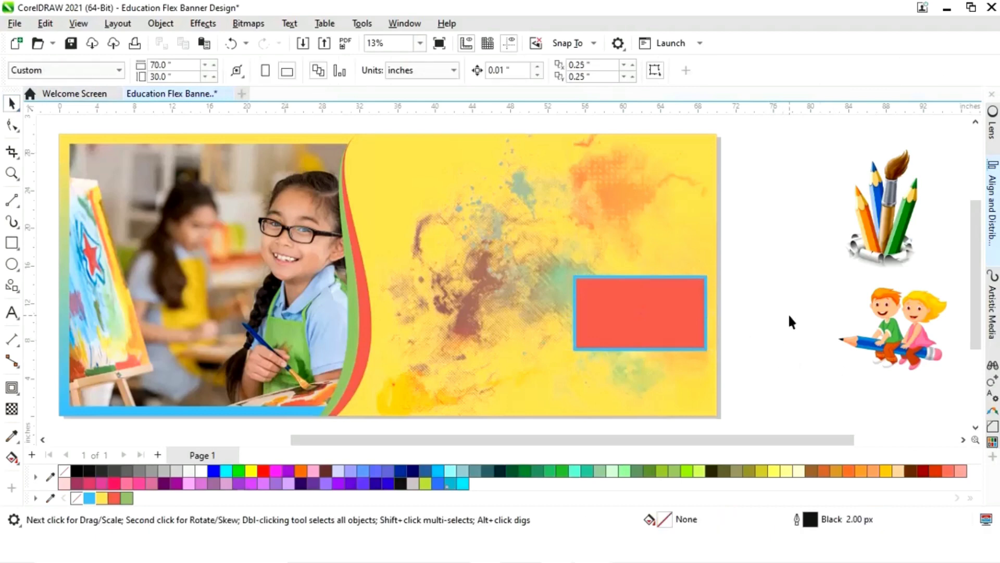
Move the kids clipart above the red rectangle, bring it to the front, and enlarge it
left_click_drag(916, 348, 666, 267)
key("shift+Page_Up")
key("shift+Page_Up")
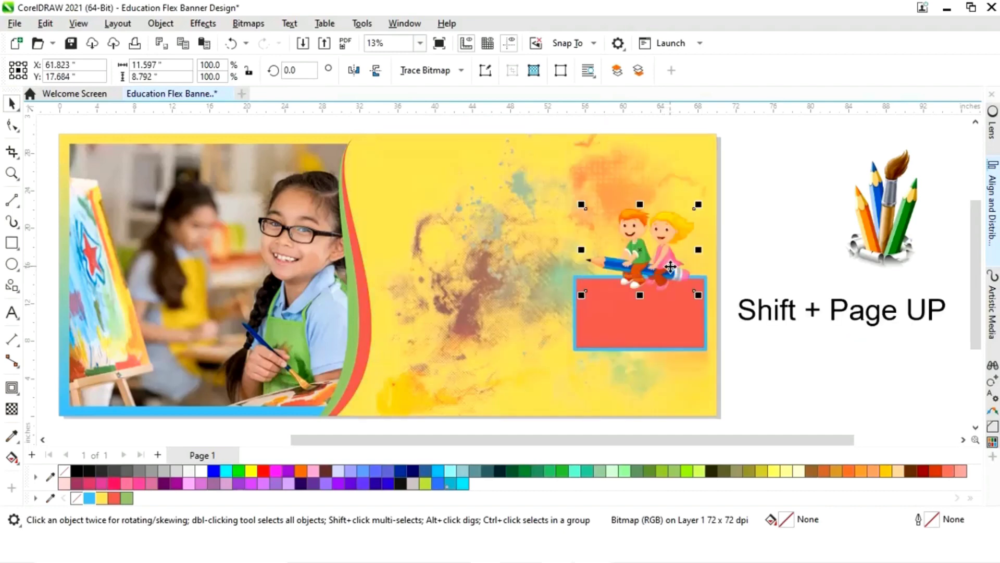
left_click_drag(668, 260, 670, 252)
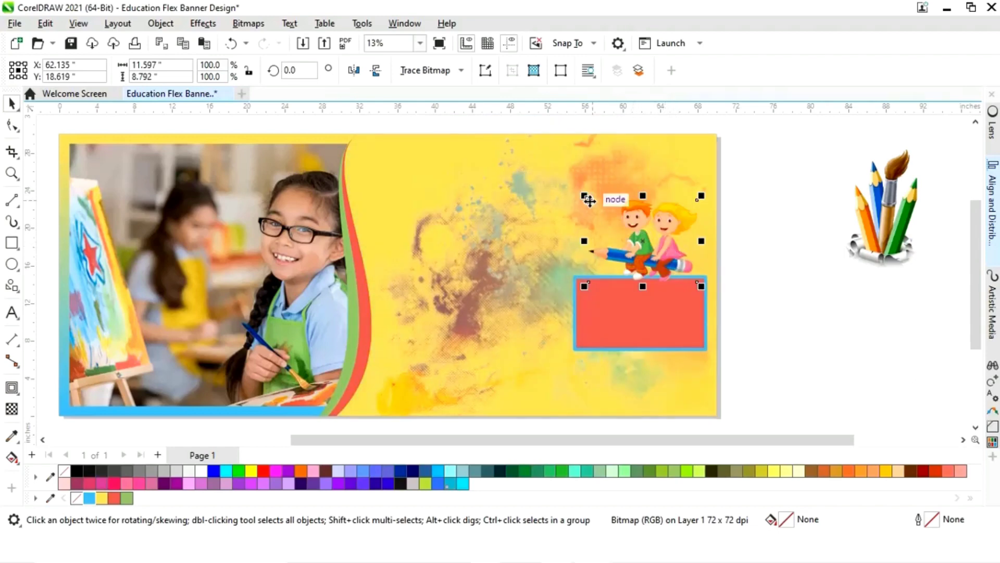
left_click_drag(585, 196, 569, 190)
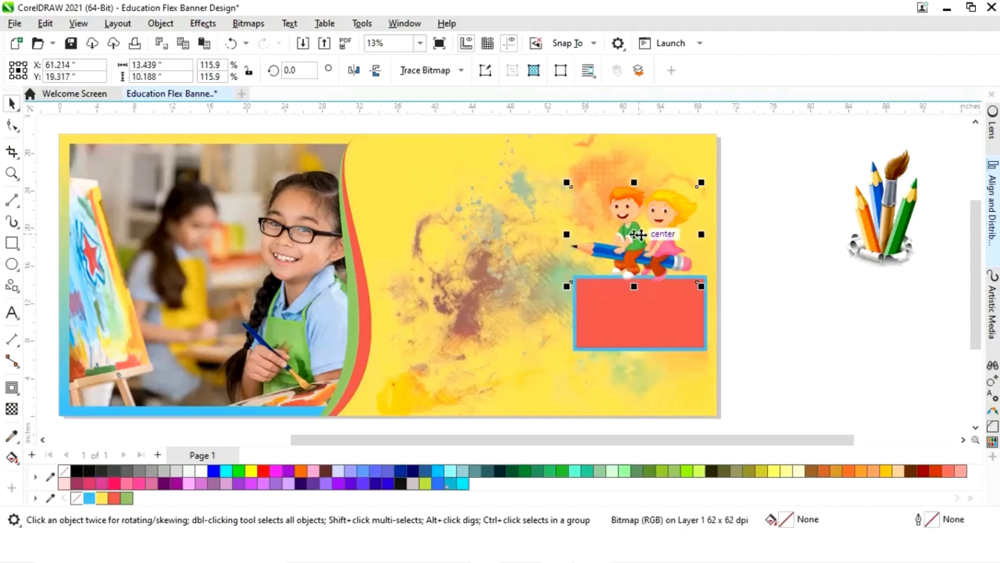
left_click_drag(647, 239, 655, 238)
left_click_drag(575, 188, 569, 183)
left_click(754, 253)
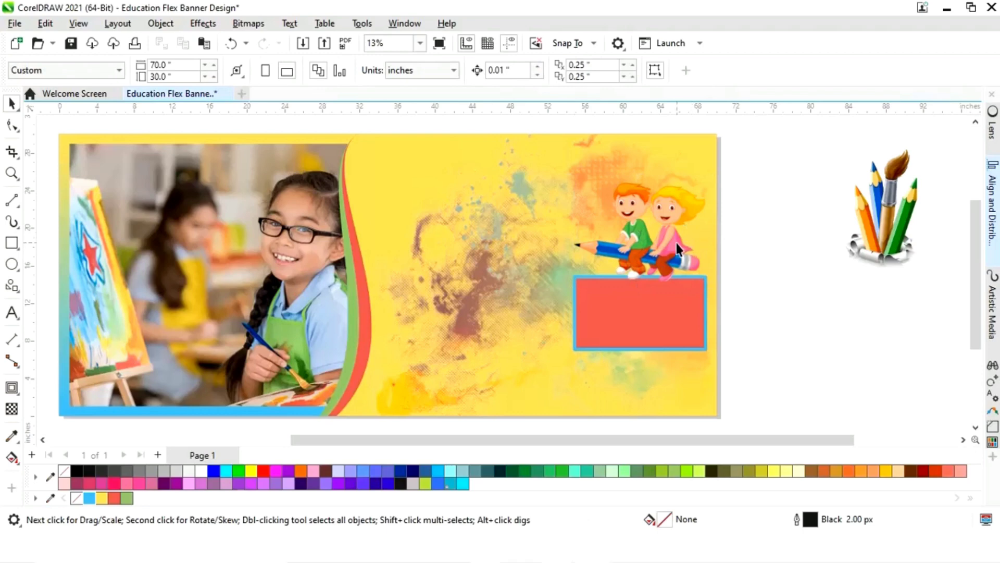
Shrink the pencils clipart to 4.637 × 8.216 inches and place it in the banner's lower right corner
left_click(886, 224)
left_click_drag(885, 219, 671, 327)
left_click_drag(714, 260, 679, 319)
left_click_drag(679, 377, 688, 374)
left_click_drag(709, 317, 714, 311)
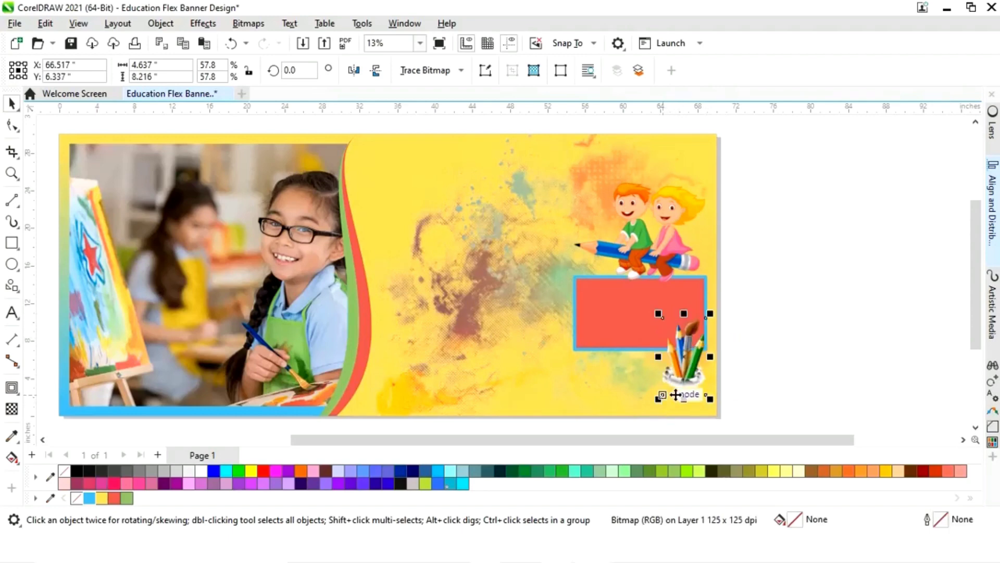
left_click(792, 356)
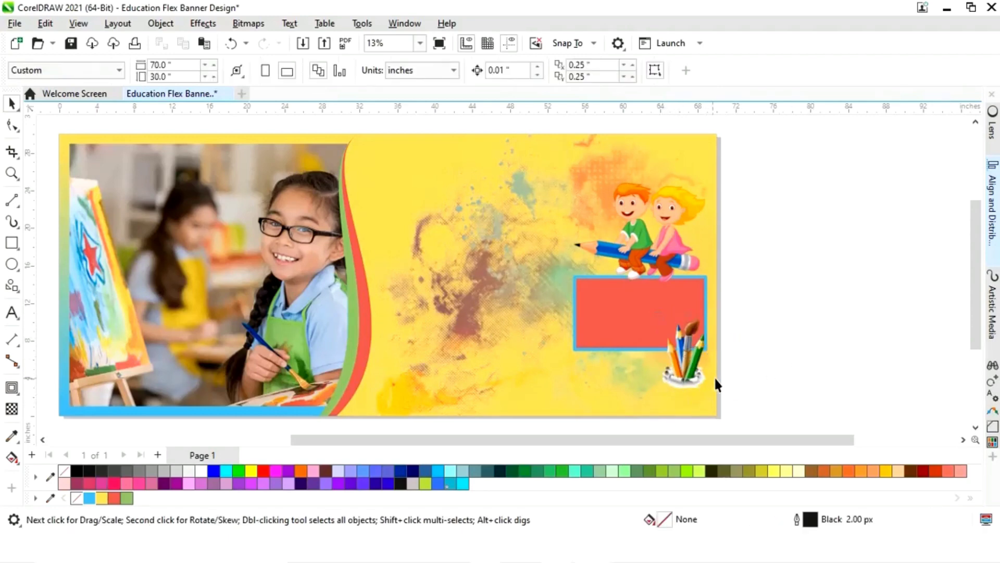
left_click(690, 373)
left_click_drag(690, 373, 692, 379)
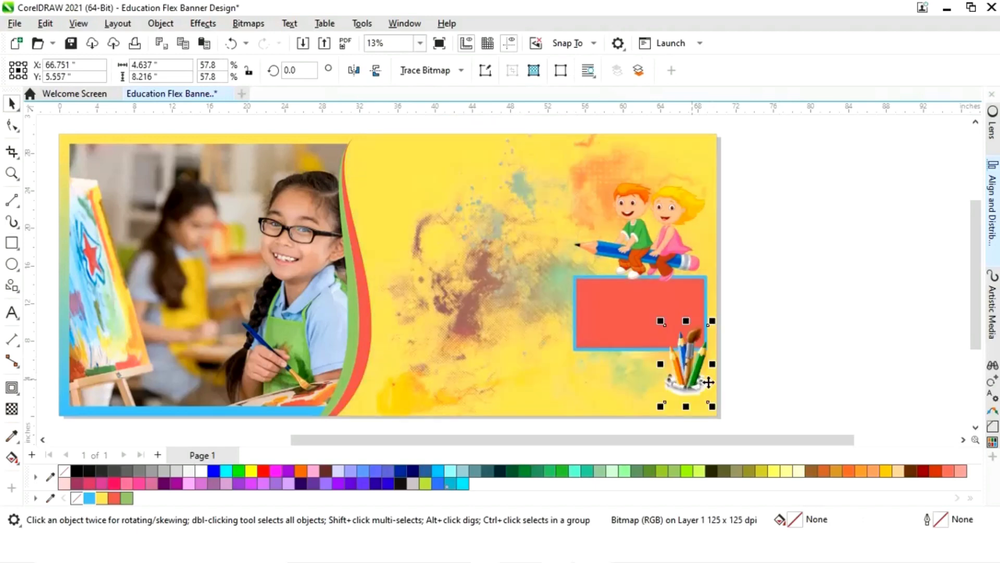
Place the small school logo on the photo's top-left corner
left_click(777, 364)
mouse_move(778, 440)
left_mouse_down()
mouse_move(748, 451)
mouse_move(492, 459)
left_mouse_up()
left_click_drag(358, 170, 393, 123)
left_click_drag(237, 289, 565, 300)
left_click_drag(511, 440, 576, 441)
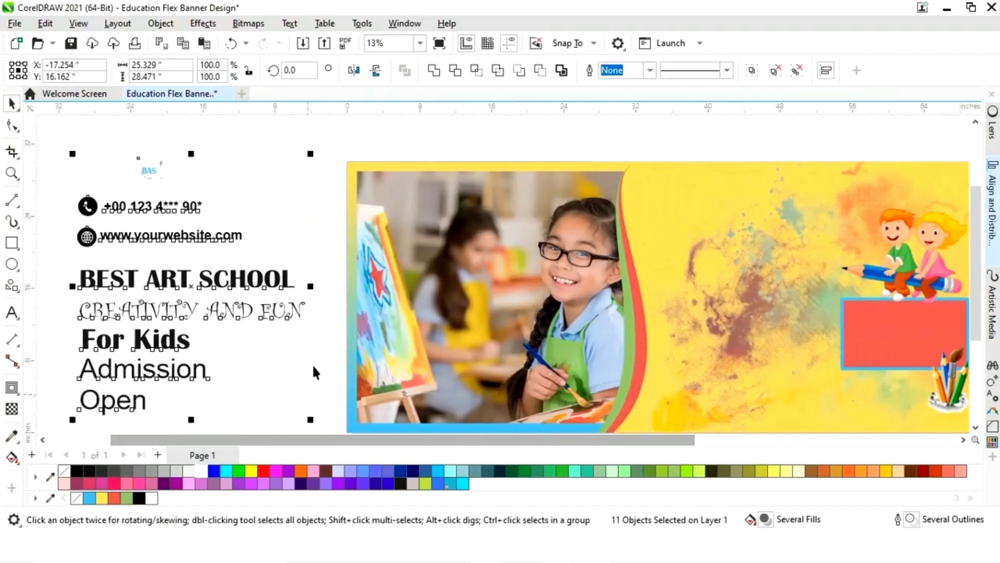
left_click(320, 367)
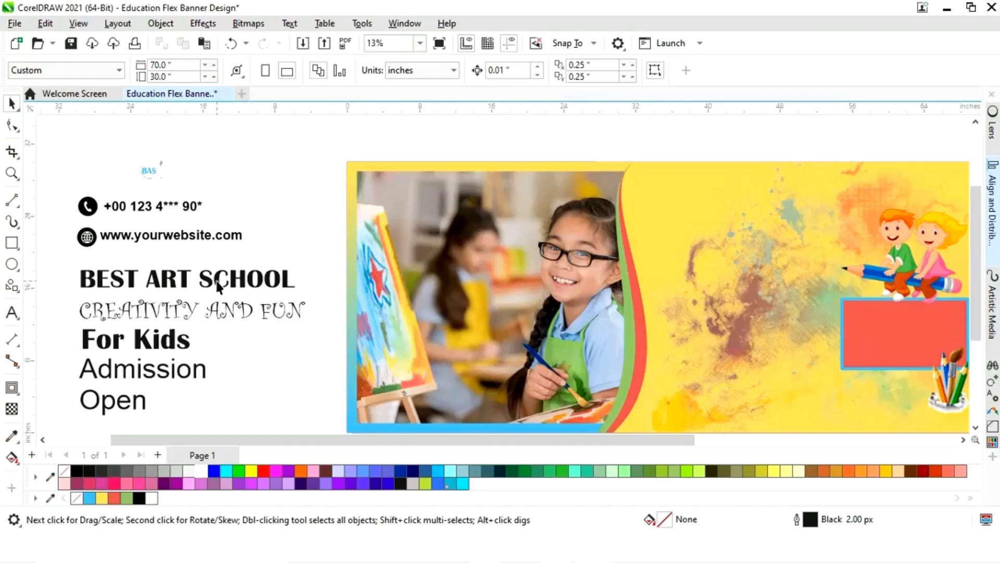
left_click(148, 174)
left_click_drag(150, 174, 377, 186)
left_click(298, 364)
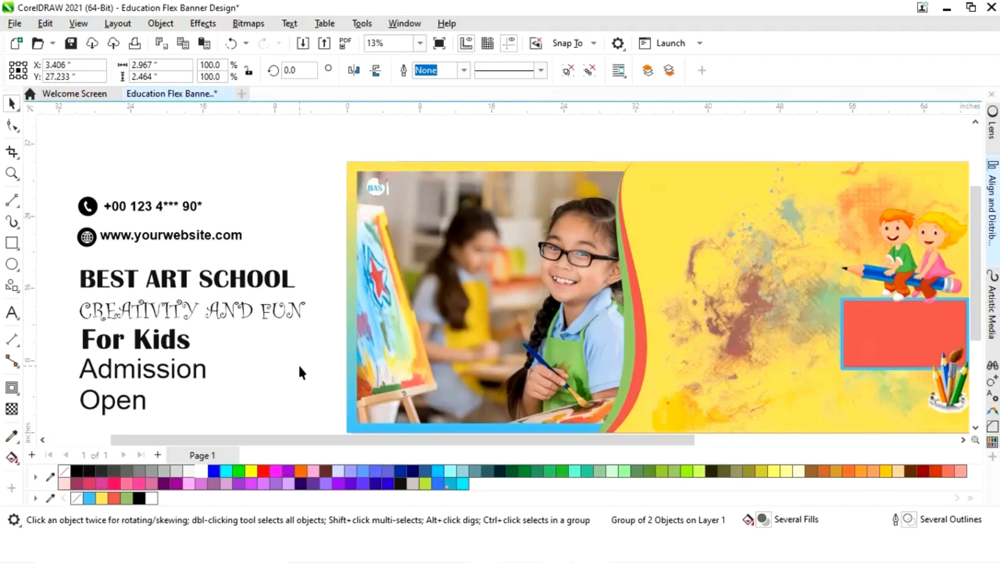
Put BEST ART SCHOOL at the banner's top right, coloured red and enlarged
left_click(189, 284)
left_click_drag(189, 280, 783, 186)
left_click(113, 498)
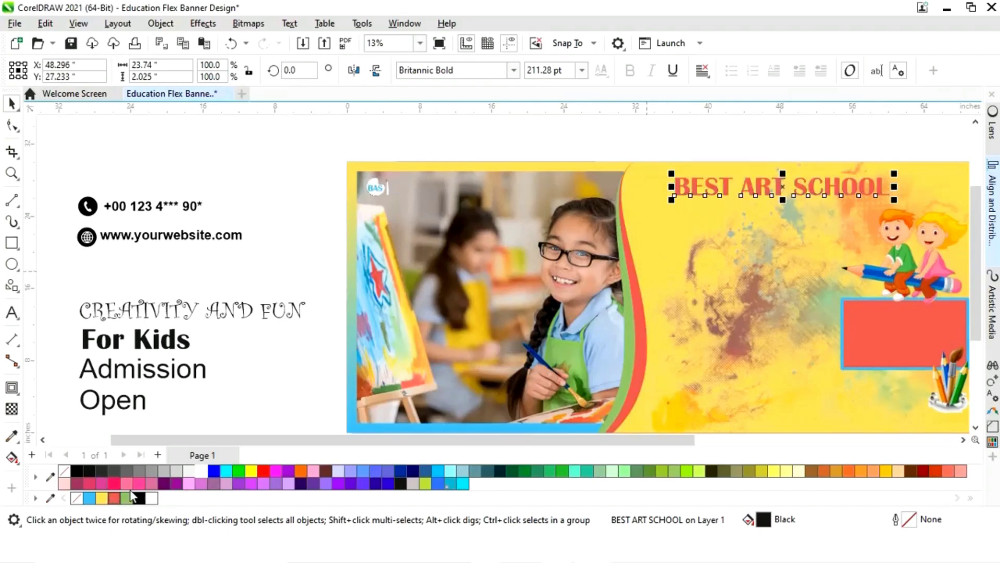
left_click_drag(636, 439, 694, 445)
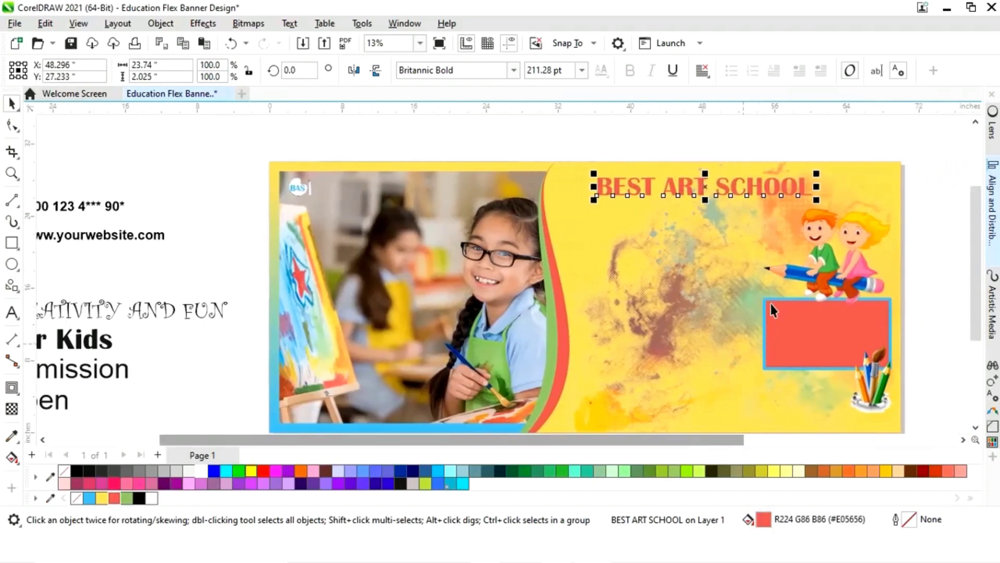
left_click_drag(816, 173, 871, 157)
left_click_drag(734, 186, 708, 183)
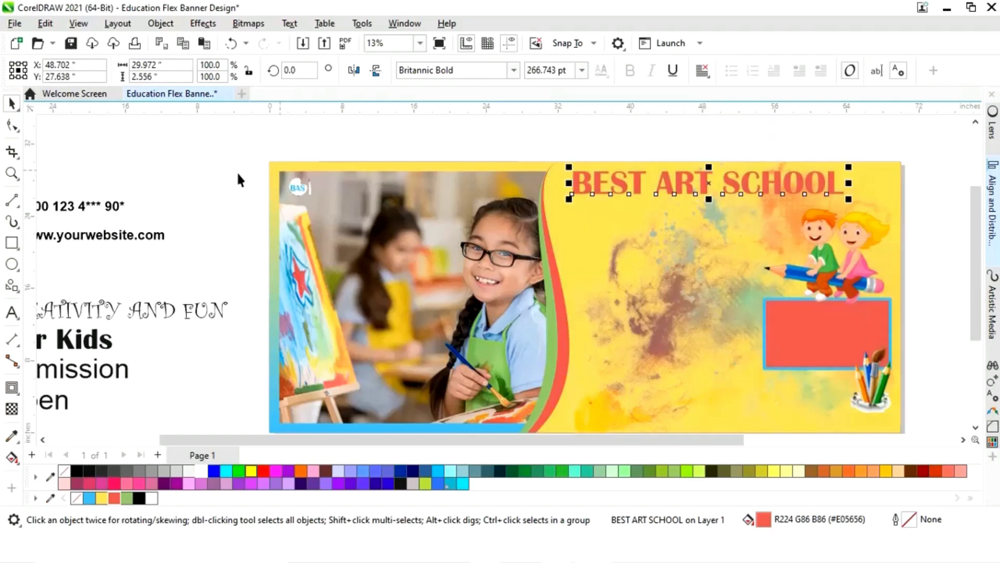
Place For Kids below the main heading, coloured light blue and enlarged
left_click(78, 348)
left_click_drag(71, 344, 630, 224)
left_click(89, 497)
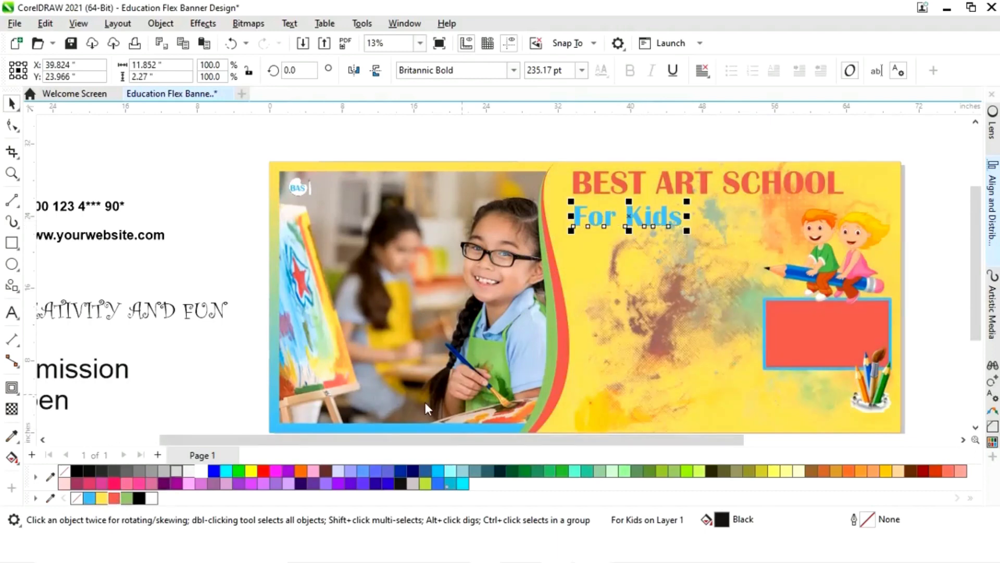
left_click_drag(689, 205, 736, 188)
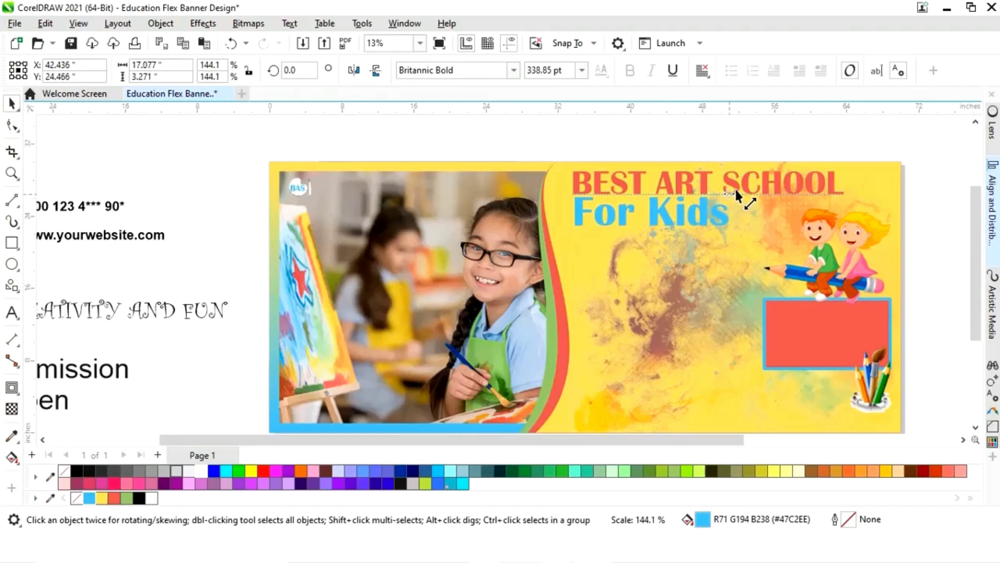
left_click_drag(679, 222, 684, 218)
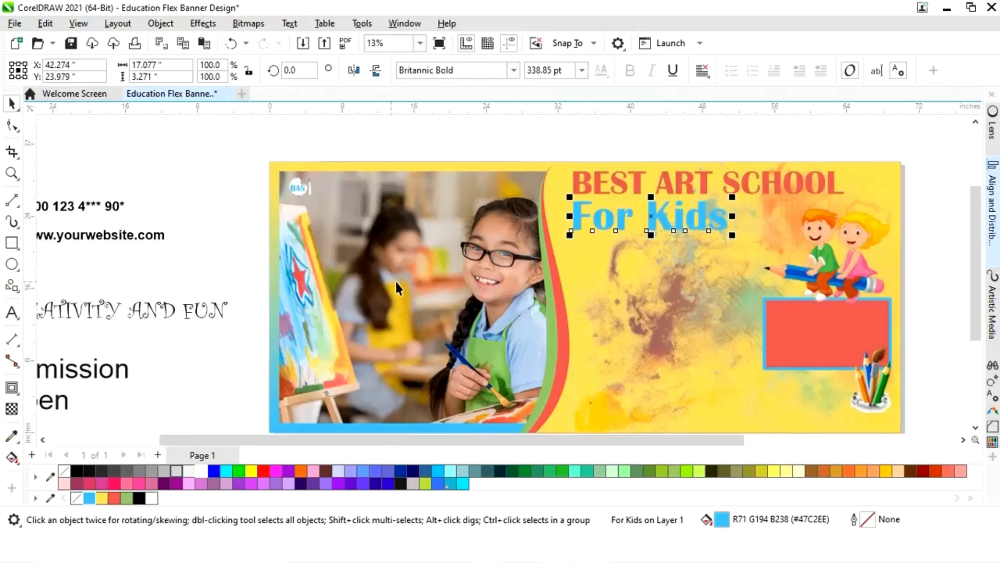
left_click(157, 312)
Place CREATIVITY AND FUN below For Kids and colour it red
left_click(102, 315)
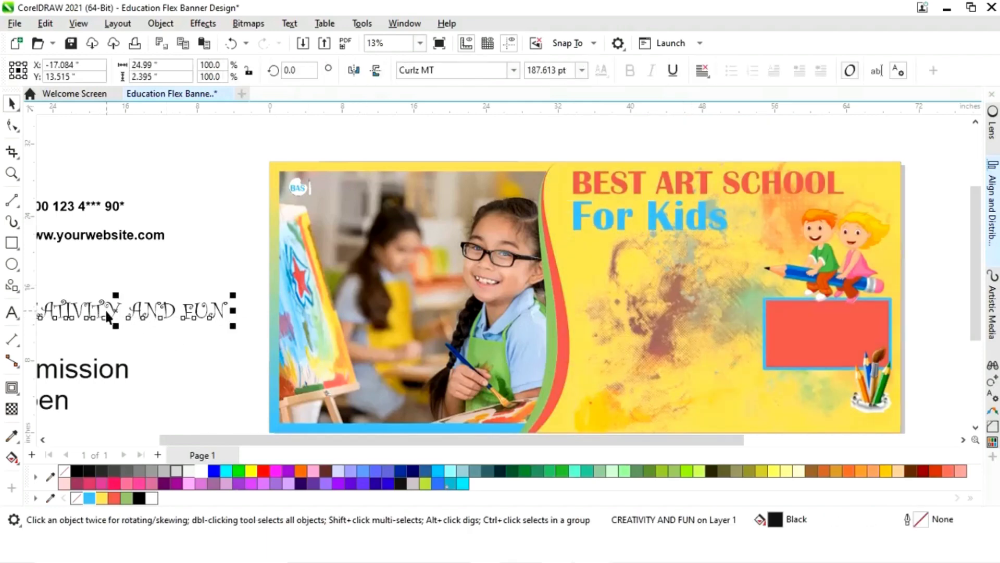
left_click_drag(100, 314, 670, 249)
left_click(114, 498)
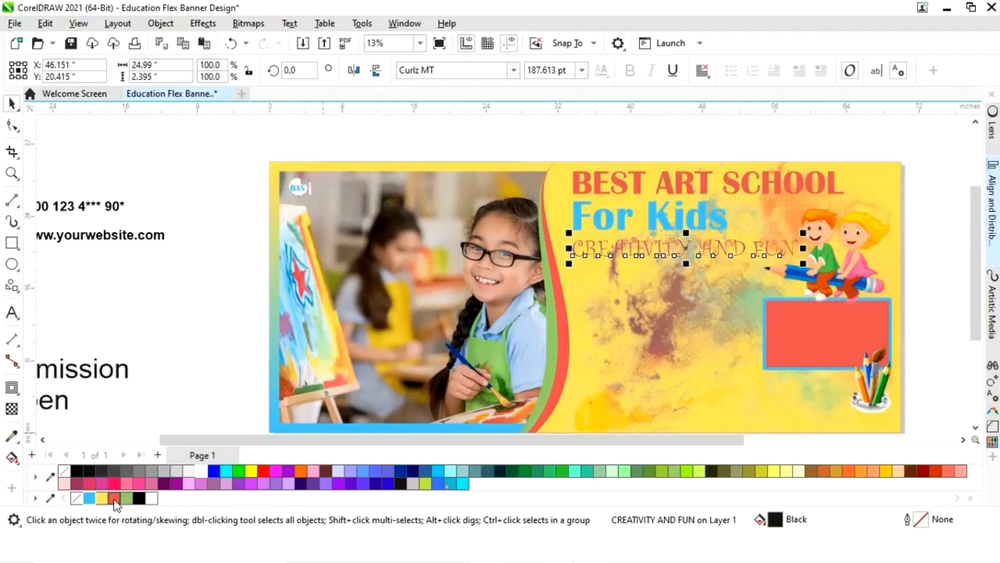
left_click(200, 373)
left_click_drag(301, 440, 270, 449)
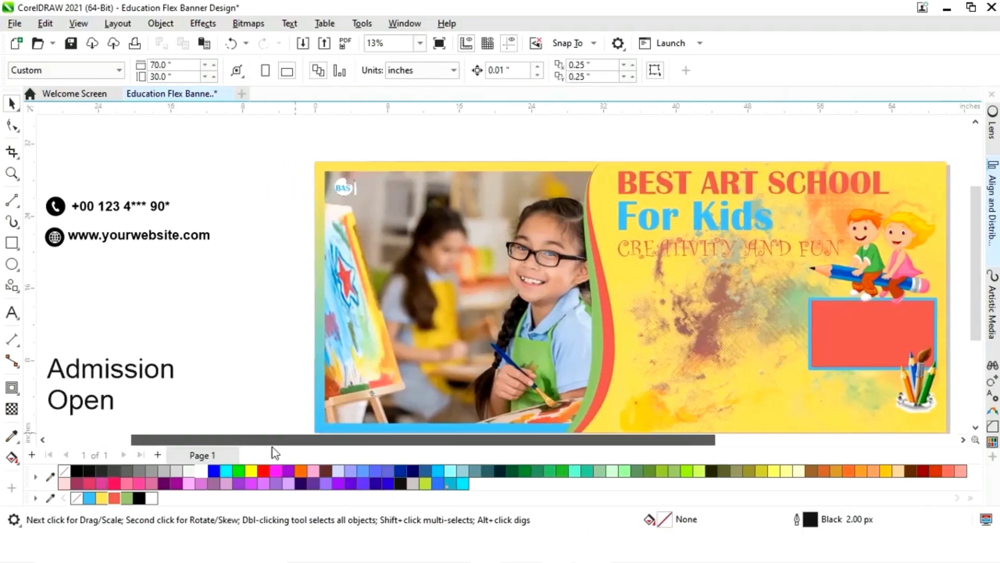
Move Admission Open onto the red box, centre-align it, shrink it to fit, and fill it white
left_click(112, 379)
left_click_drag(112, 378, 700, 331)
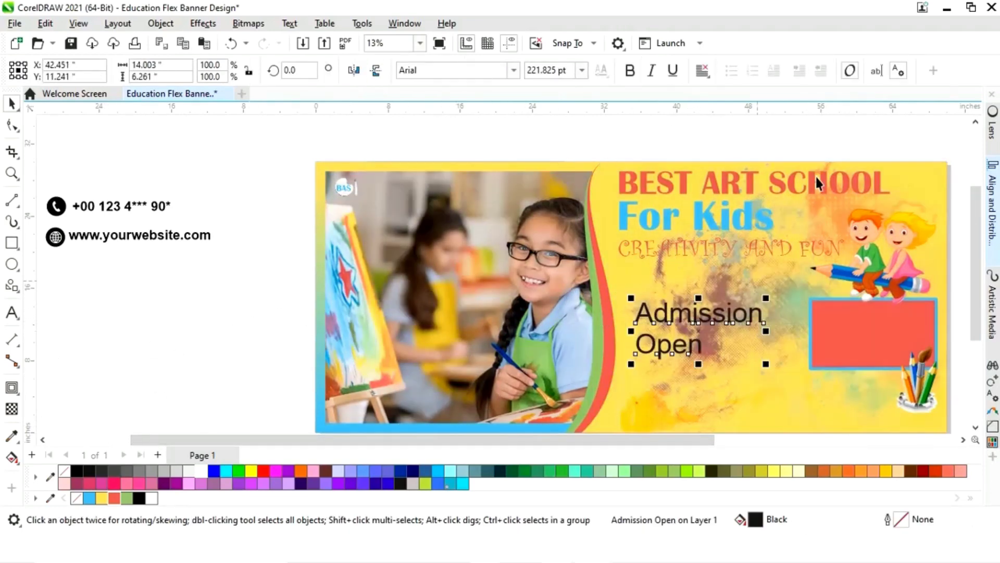
left_click(701, 71)
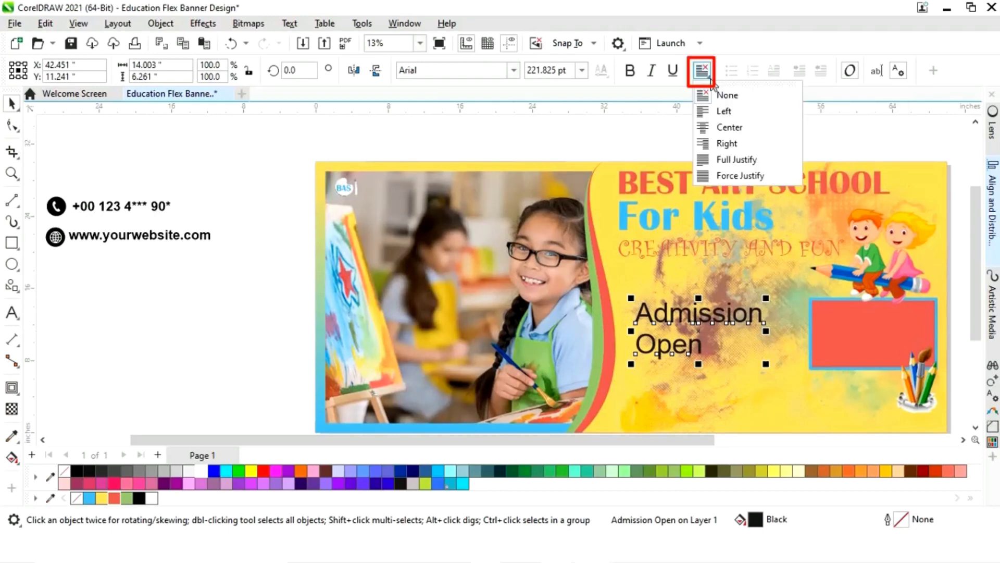
left_click(730, 128)
left_click_drag(651, 436, 736, 440)
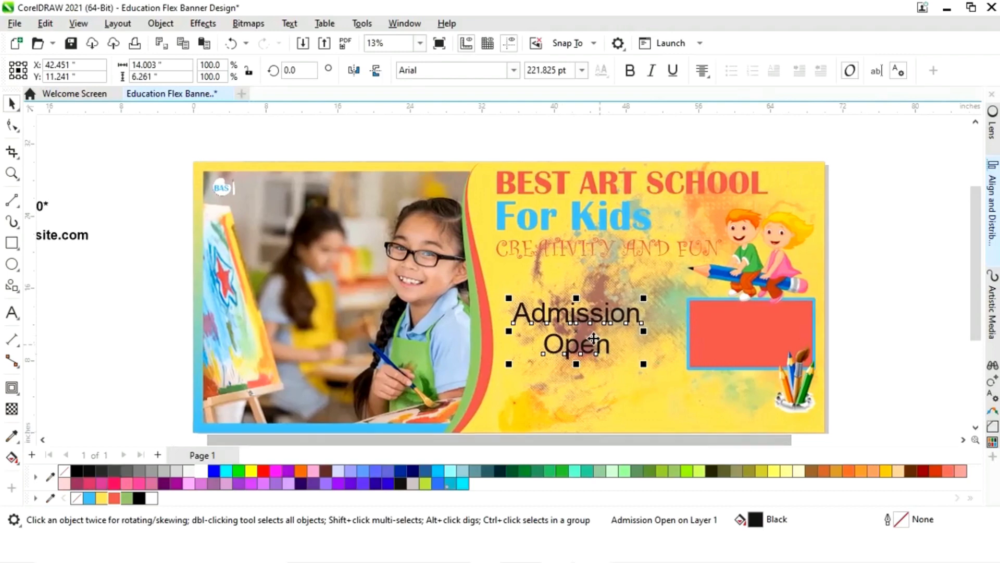
left_click_drag(578, 336, 751, 336)
left_click_drag(817, 302, 808, 306)
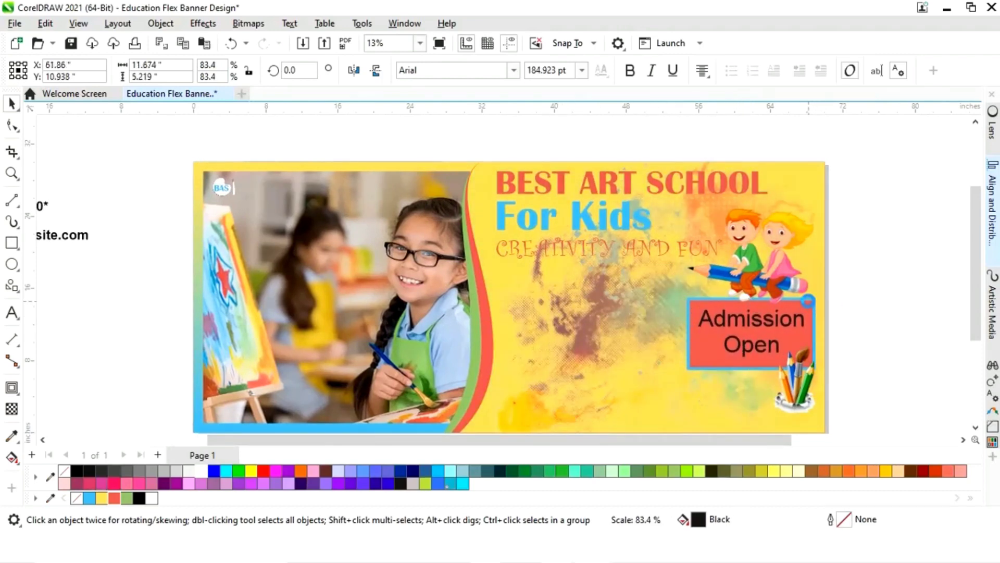
left_click(202, 471)
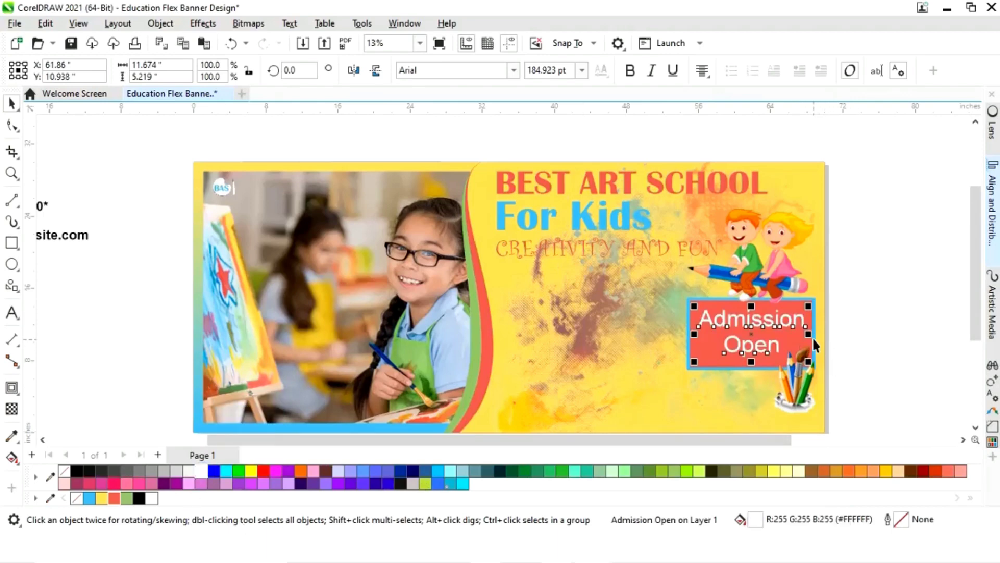
Layer a yellow Admission Open copy slightly offset over the white text
key("z")
left_click_drag(665, 282, 835, 369)
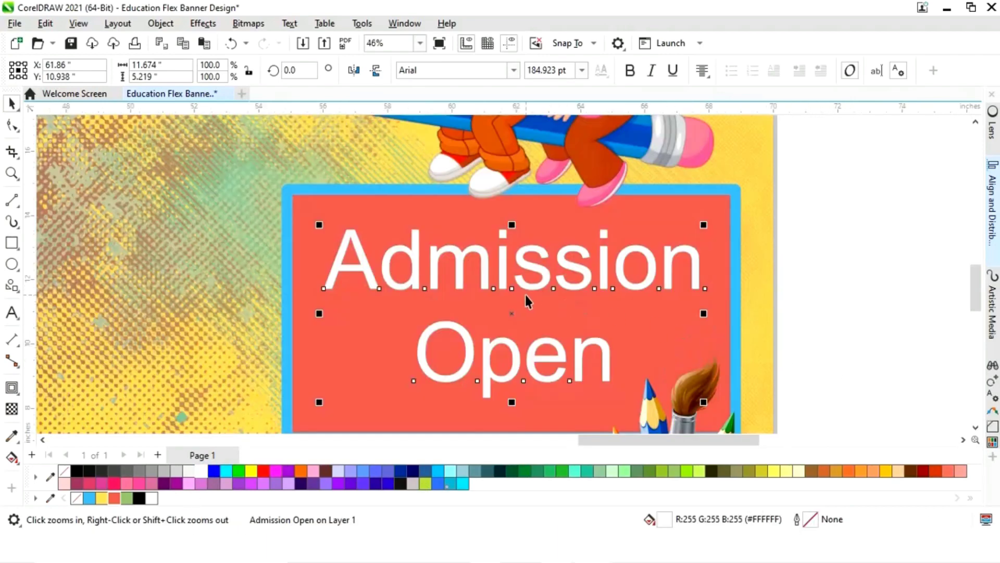
key("space")
left_click_drag(511, 312, 521, 313)
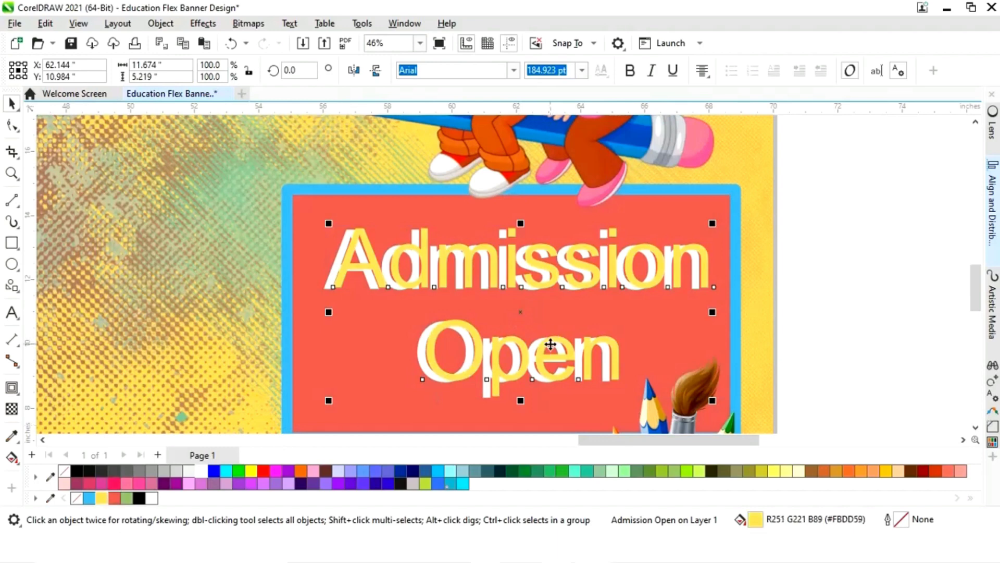
left_click_drag(538, 347, 537, 347)
left_click(866, 342)
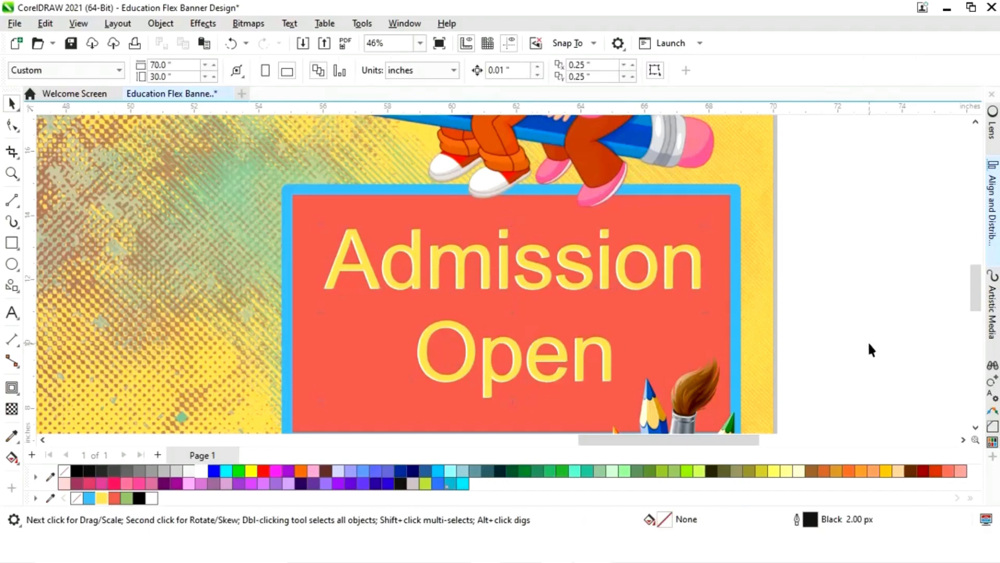
key("F4")
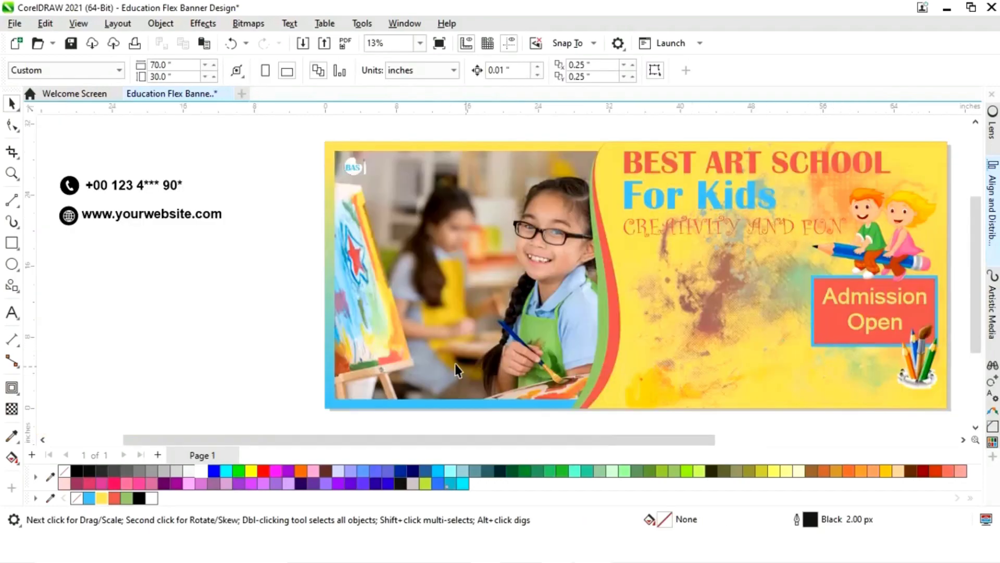
Move the phone number and its icon onto the banner's bottom edge
left_click_drag(73, 208, 52, 204)
left_click_drag(122, 190, 671, 399)
left_click_drag(699, 444, 710, 444)
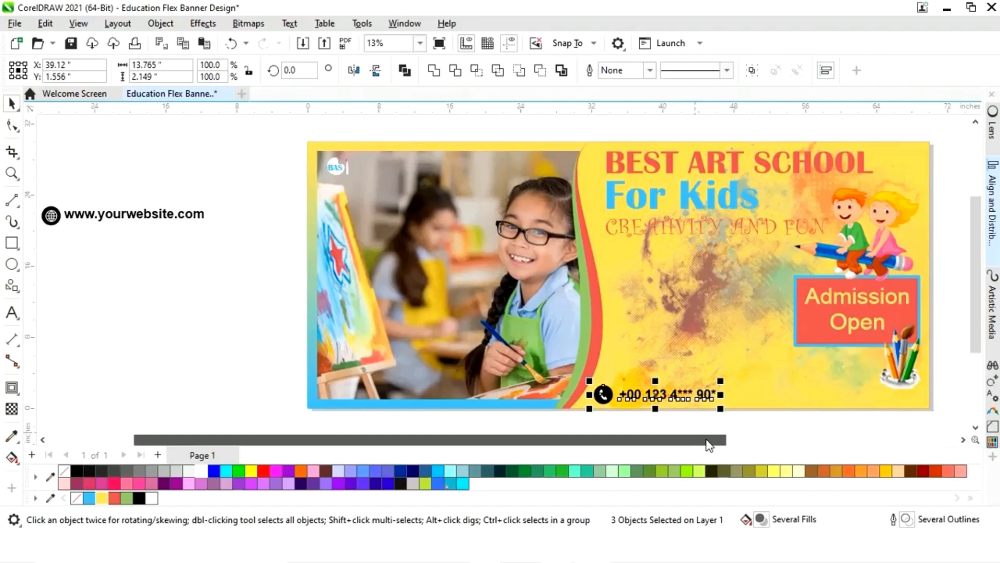
scroll(53, 240, "left", 3)
scroll(37, 244, "left", 1)
Place the website line with its icon at the banner's bottom right, then zoom into the contact row
left_click(233, 223)
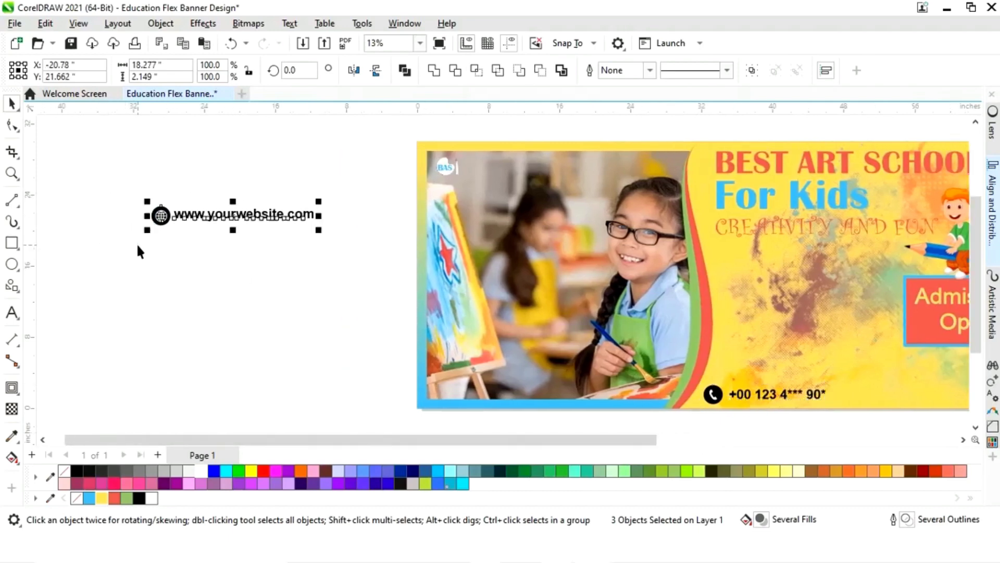
left_click_drag(232, 223, 897, 384)
left_click_drag(642, 443, 726, 422)
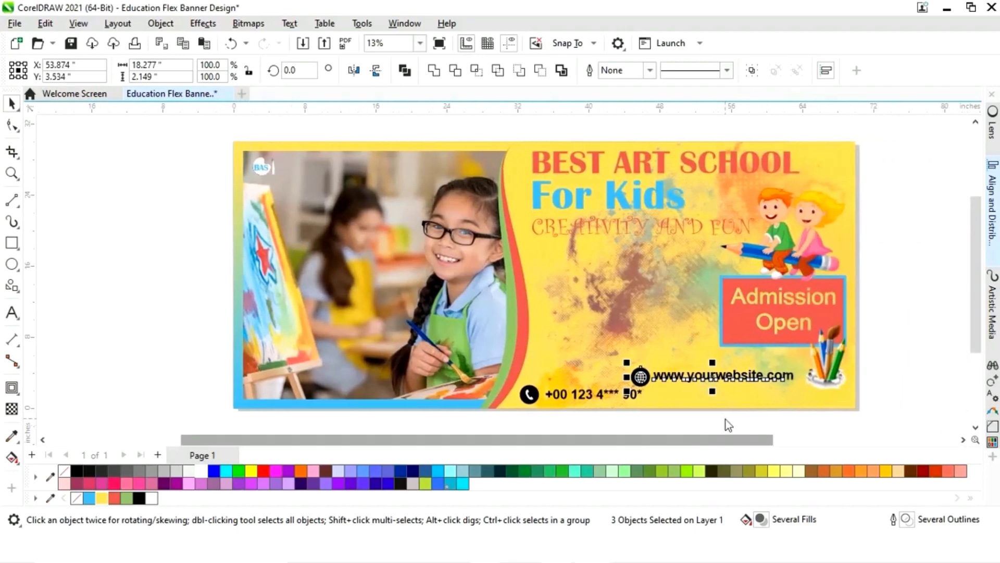
left_click_drag(717, 380, 744, 396)
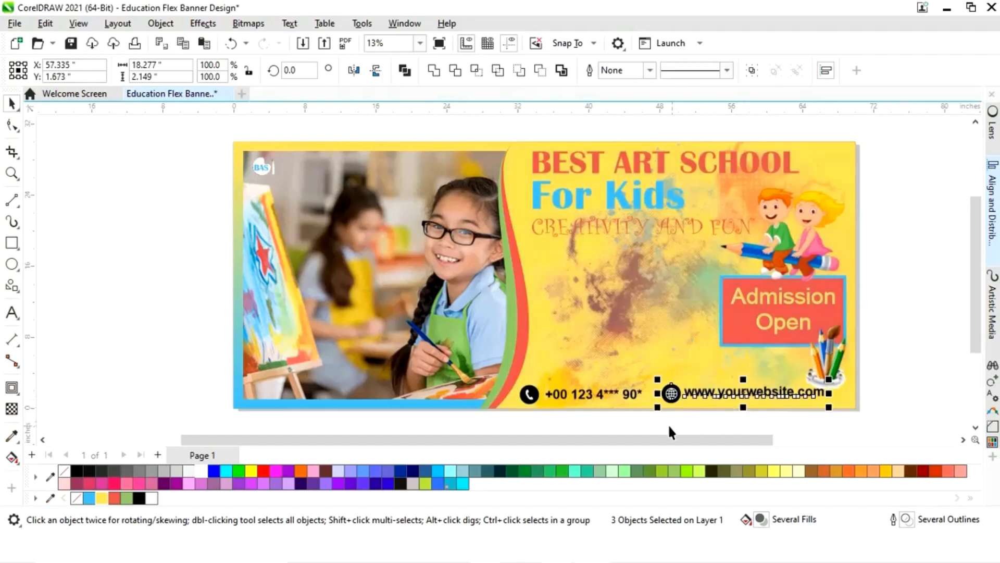
left_click(887, 399)
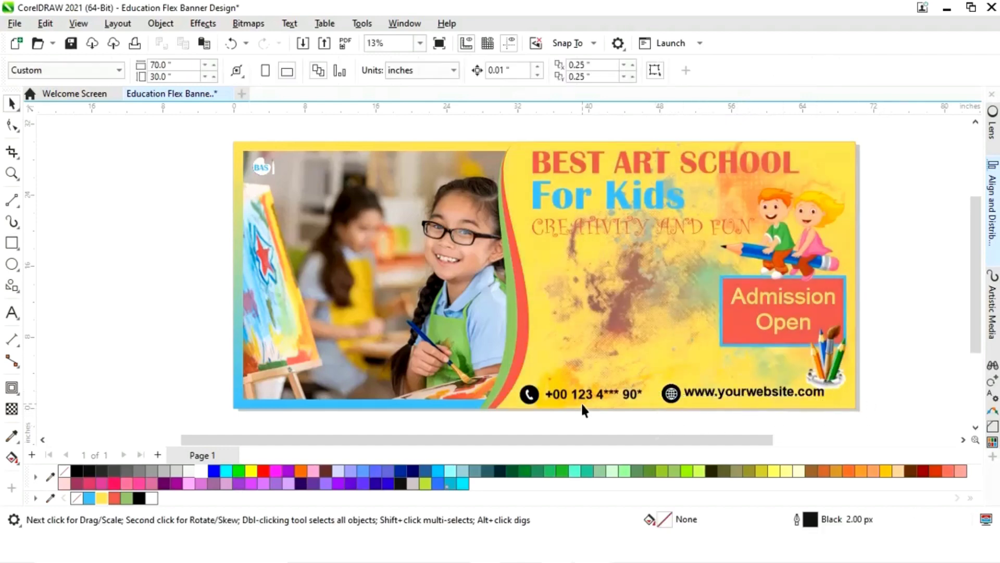
key("z")
left_click_drag(842, 431, 886, 404)
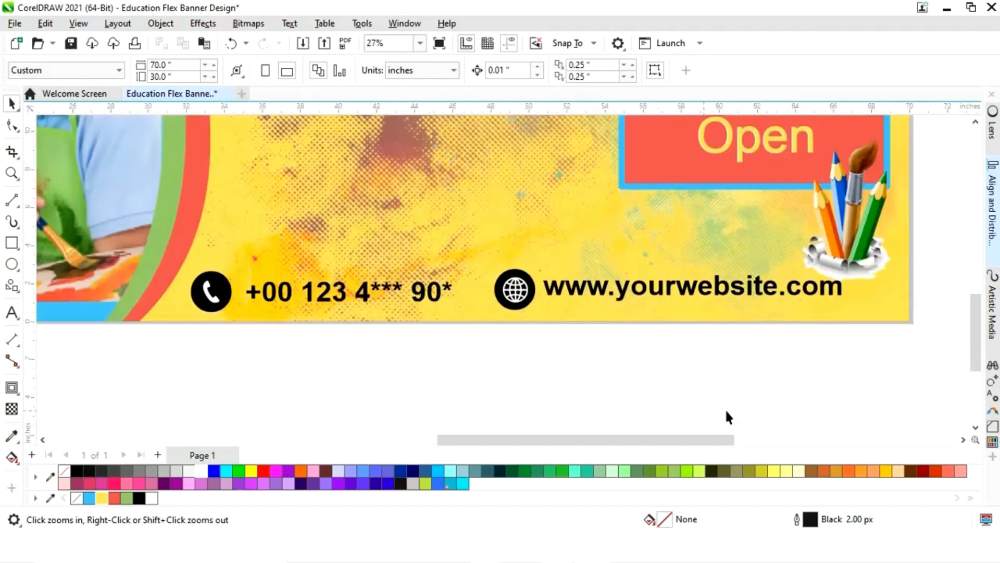
Colour the phone number and website text red
left_click(424, 295)
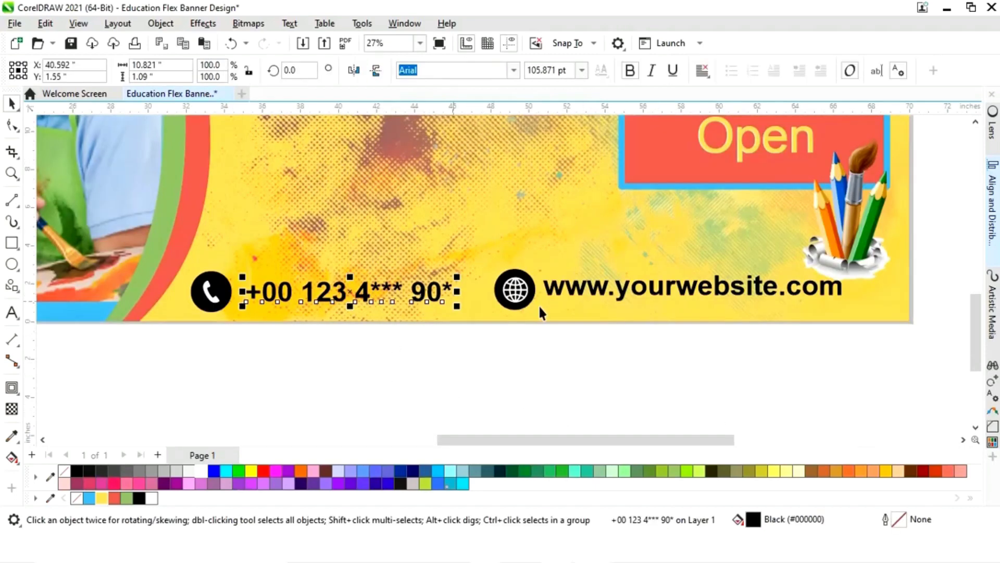
left_click(687, 295, "shift")
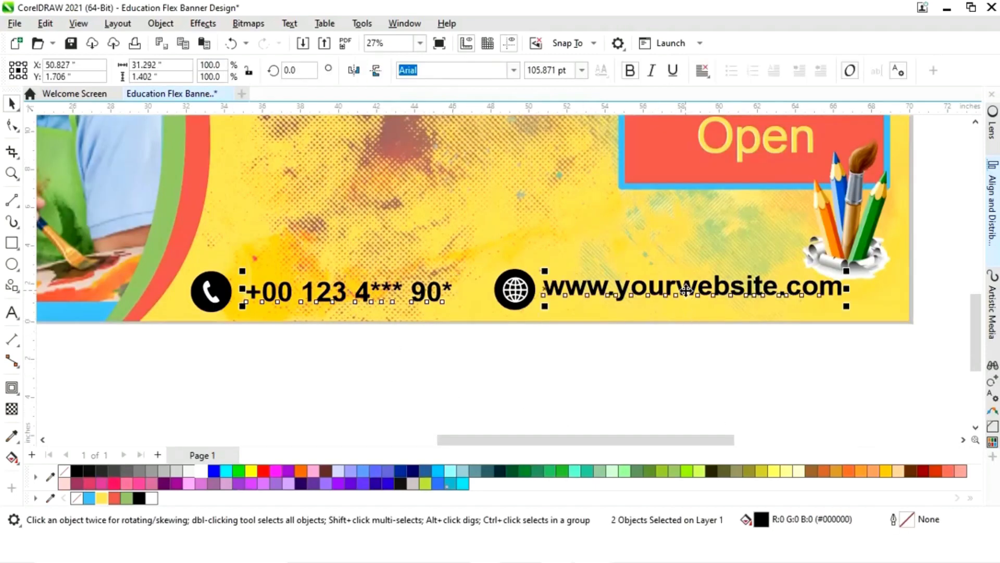
left_click(114, 498)
left_click(211, 350)
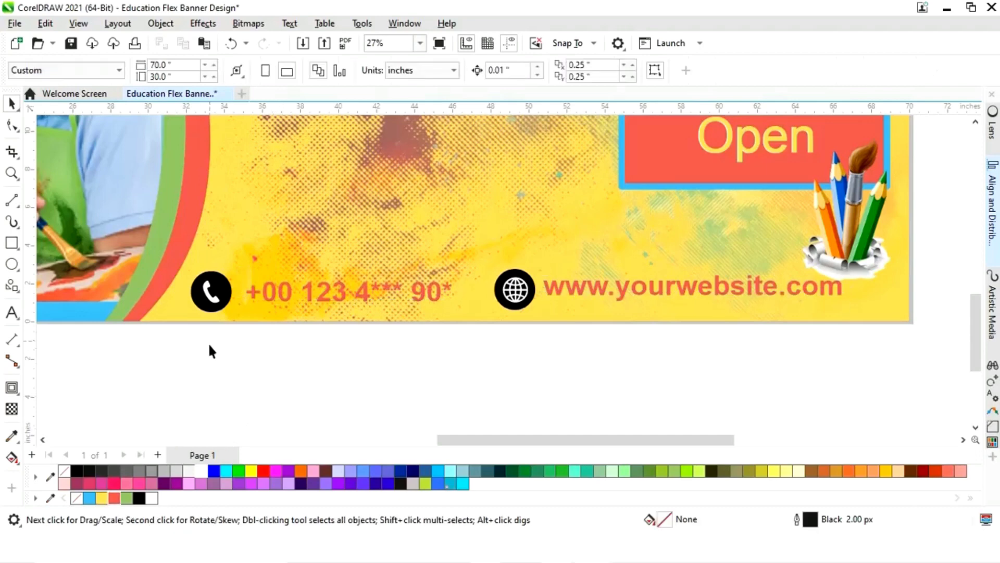
Fill the phone and globe icon circles with light blue
left_click(225, 295)
left_click(89, 498)
left_click(220, 375)
left_click(217, 298)
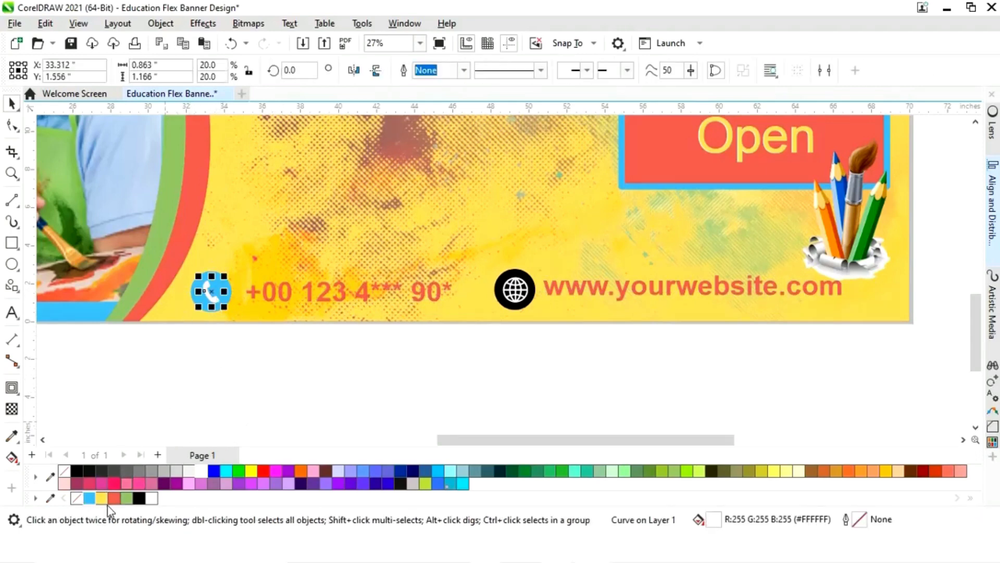
left_click(544, 335)
left_click(533, 295)
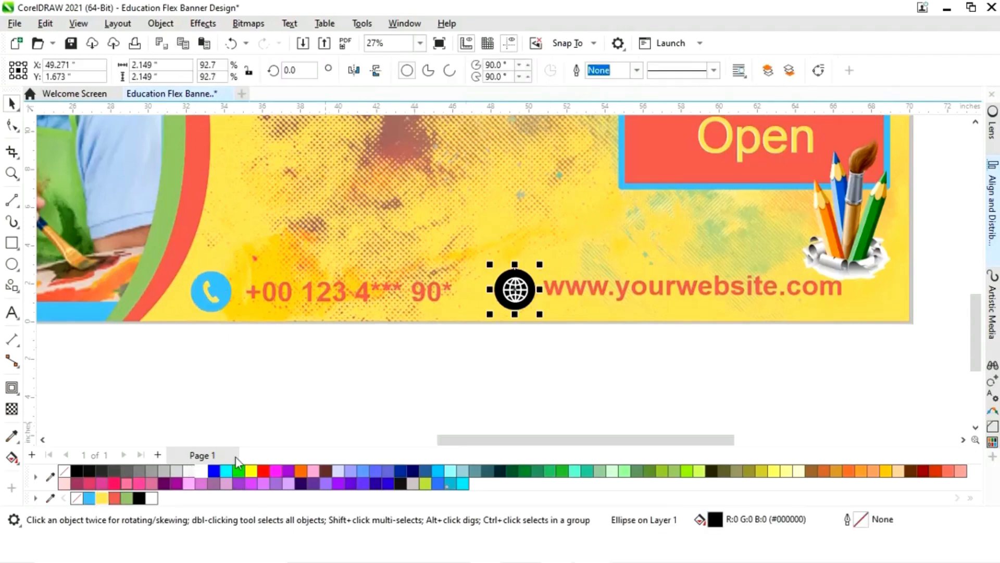
left_click(93, 499)
left_click(497, 379)
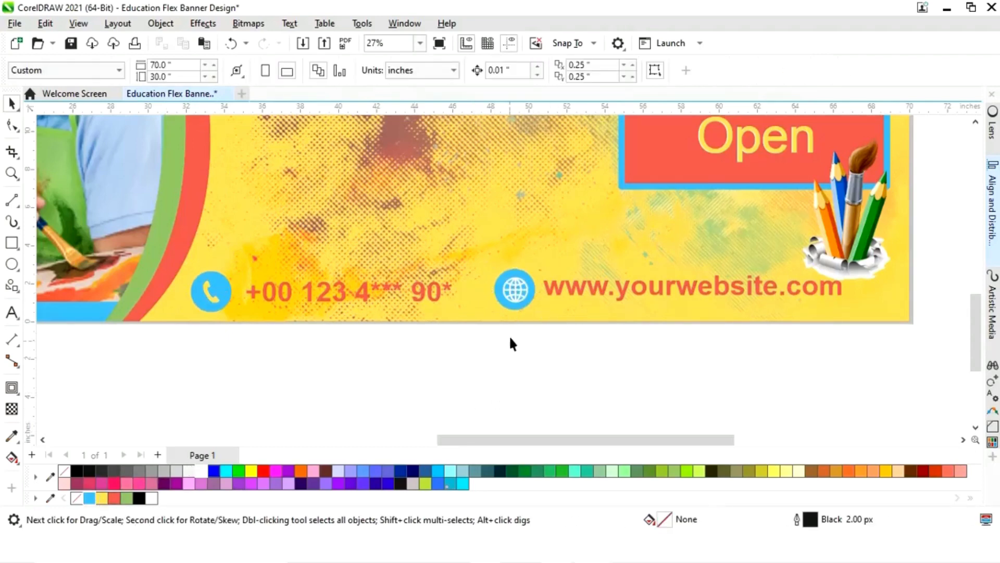
left_click(515, 297)
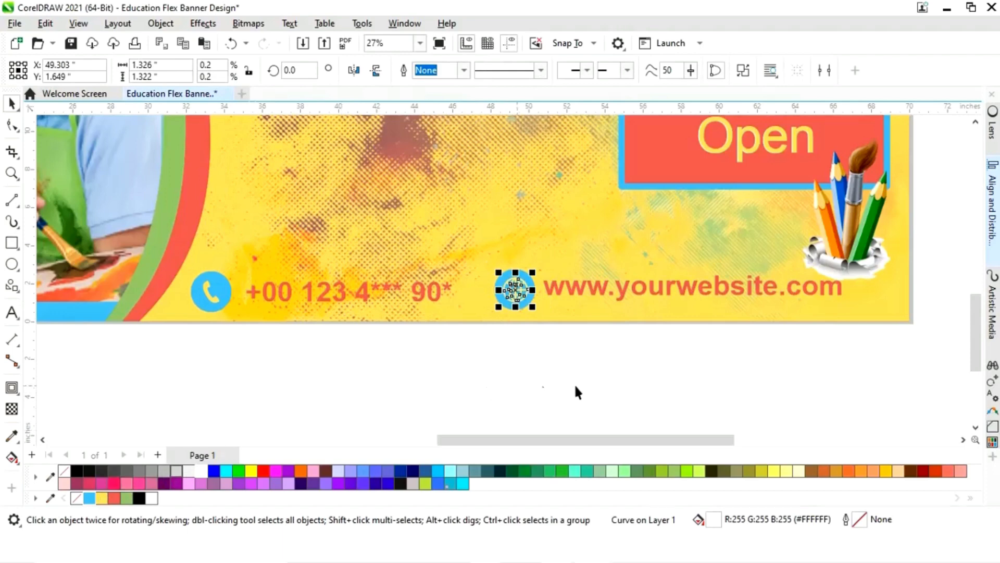
left_click(543, 394)
Nudge the whole six-object contact row slightly left and down, then view the full banner
left_click_drag(205, 253, 175, 250)
left_click_drag(240, 267, 238, 268)
left_click(399, 377)
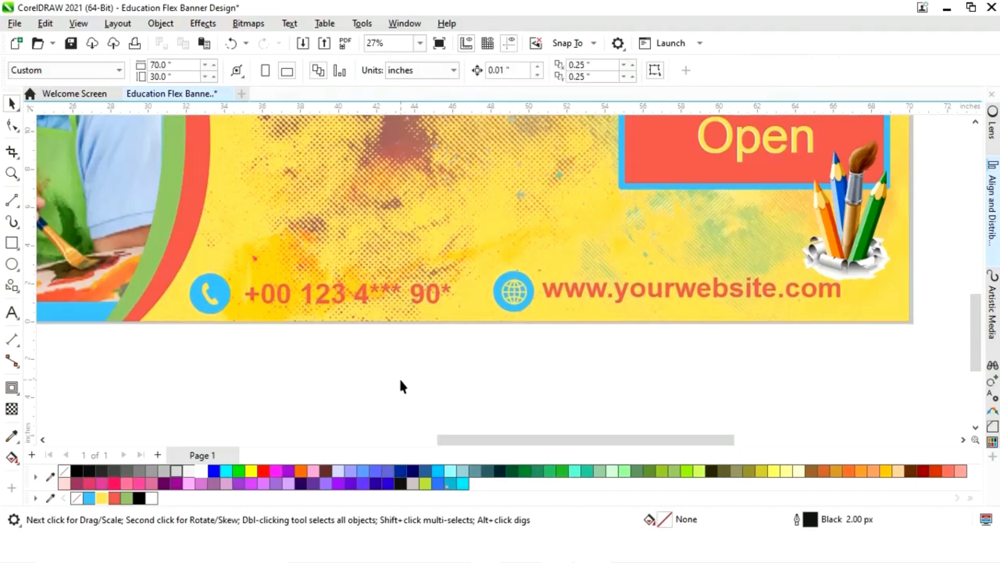
key("F3")
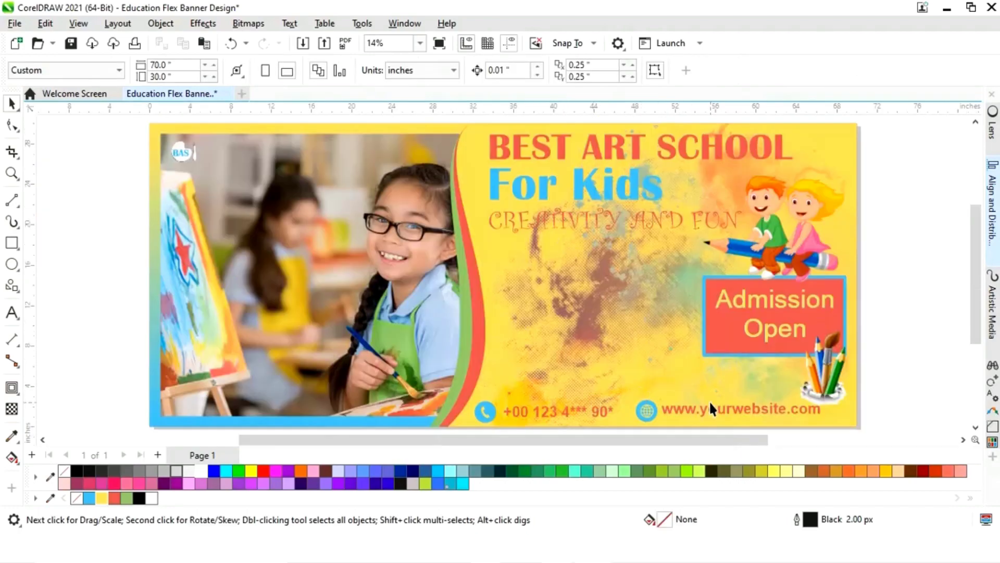
Move the Lorem ipsum paragraph onto the banner beneath CREATIVITY AND FUN
left_click(701, 411)
left_click_drag(699, 441, 484, 448)
left_click_drag(250, 302, 912, 325)
left_click_drag(549, 448, 725, 458)
left_click_drag(508, 317, 646, 330)
Colour the Lorem ipsum paragraph red (#E05656)
left_click(114, 498)
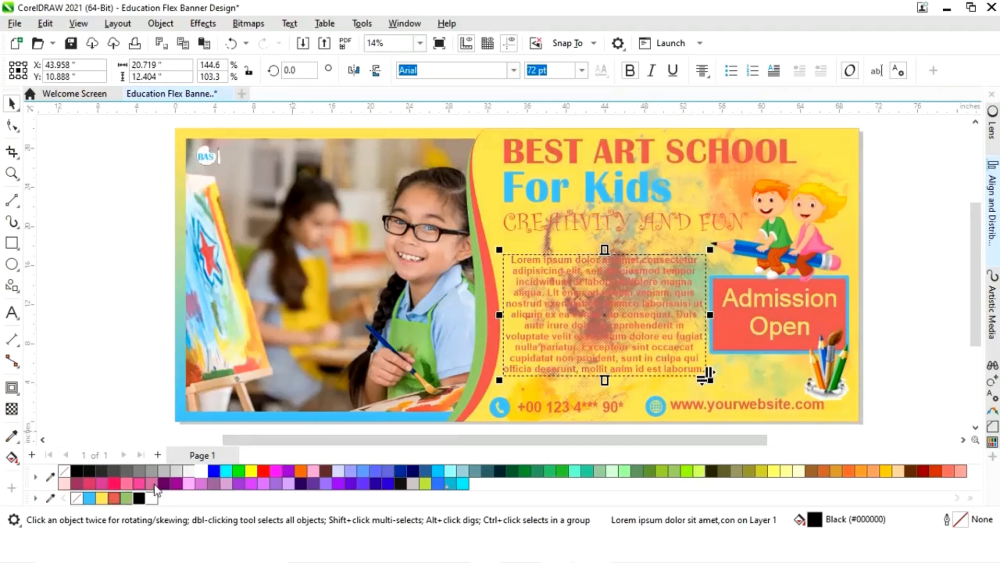
key("Escape")
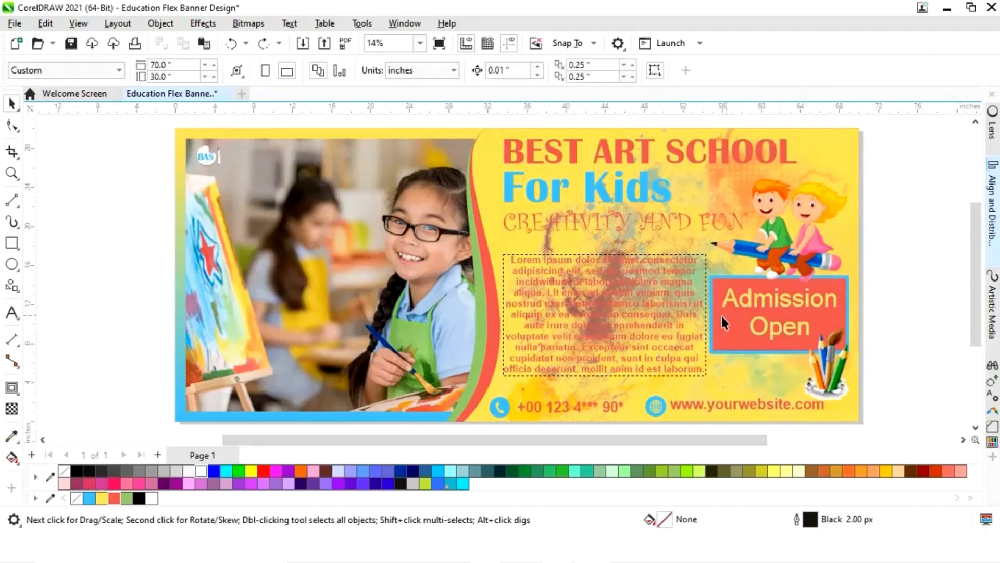
left_click(661, 320)
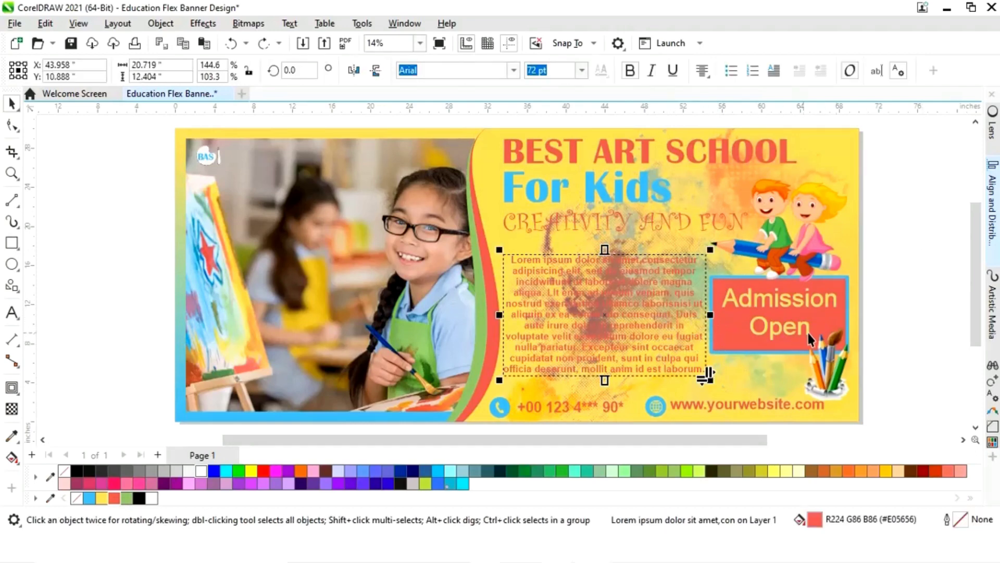
left_click(899, 296)
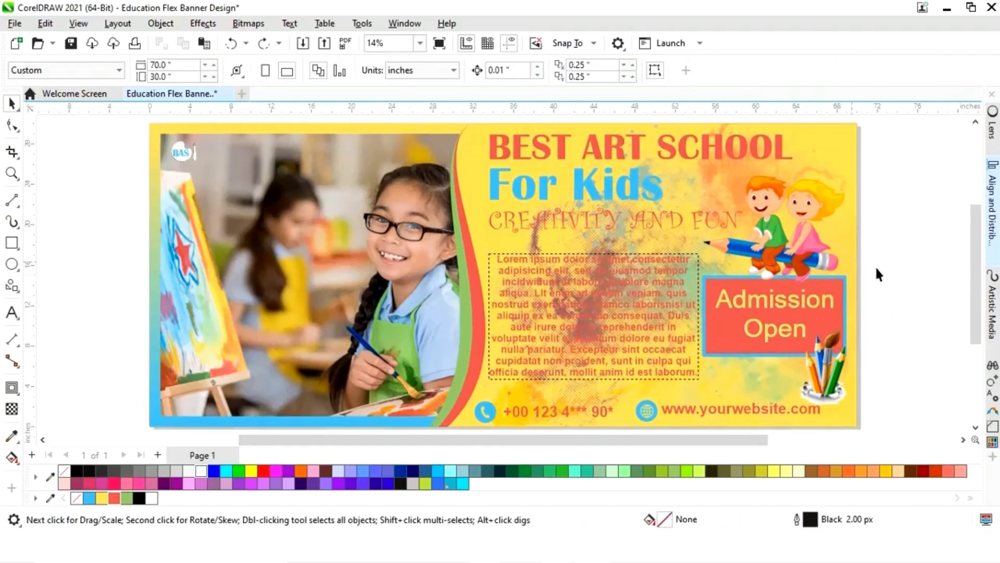
left_click(639, 151)
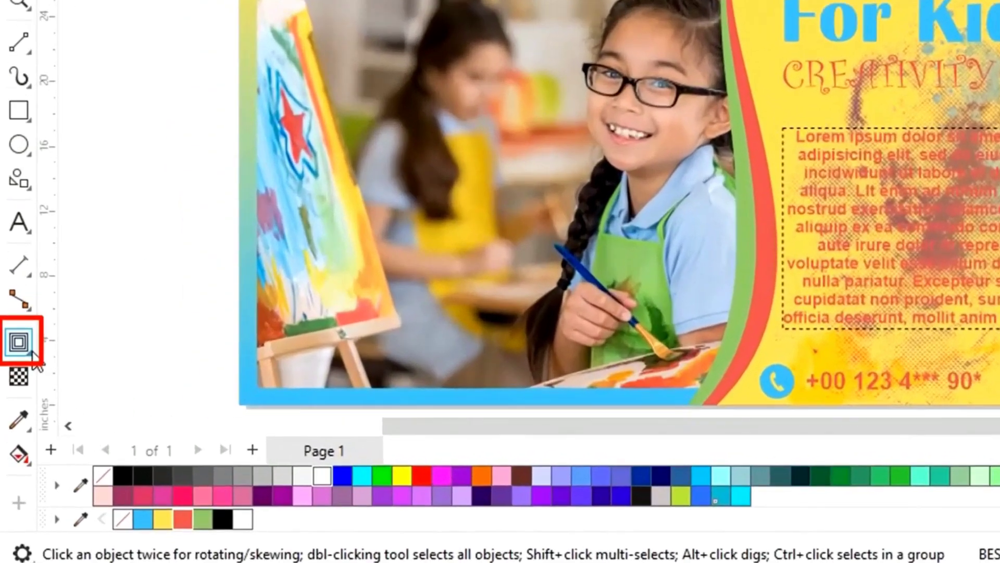
Add drop shadows beneath the BEST ART SCHOOL, For Kids and CREATIVITY AND FUN headings
left_click(17, 390)
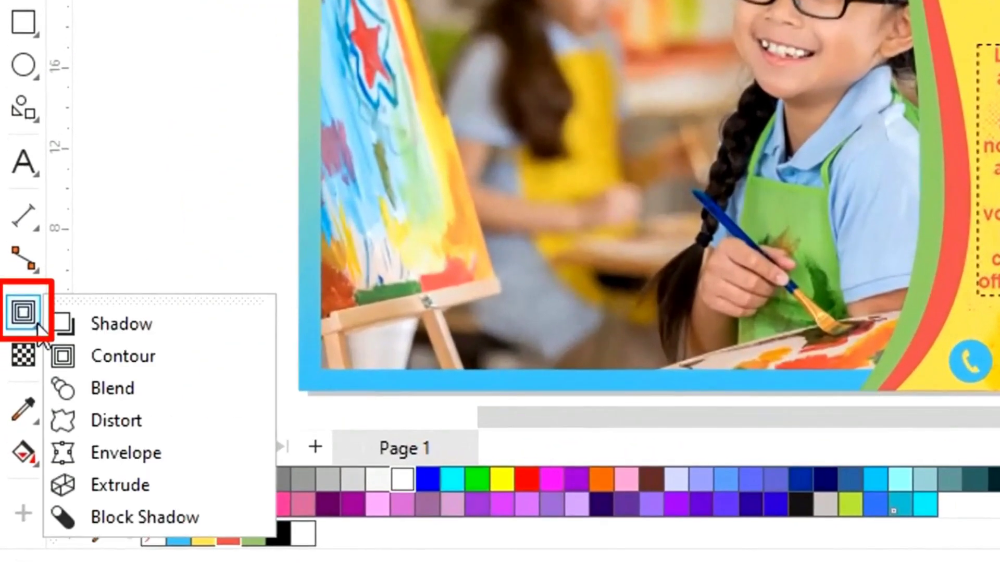
left_click(111, 324)
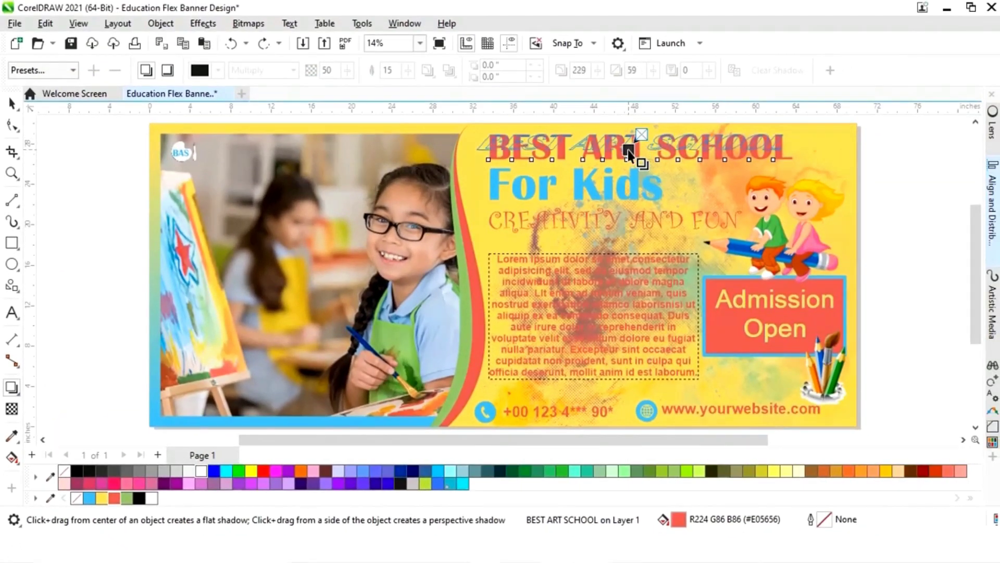
left_click_drag(627, 149, 639, 163)
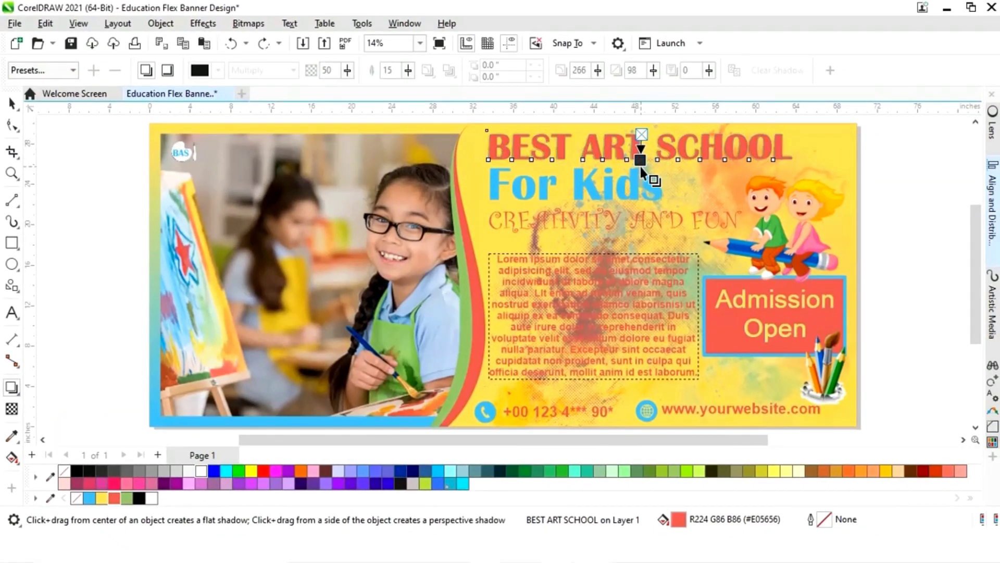
left_click(587, 184)
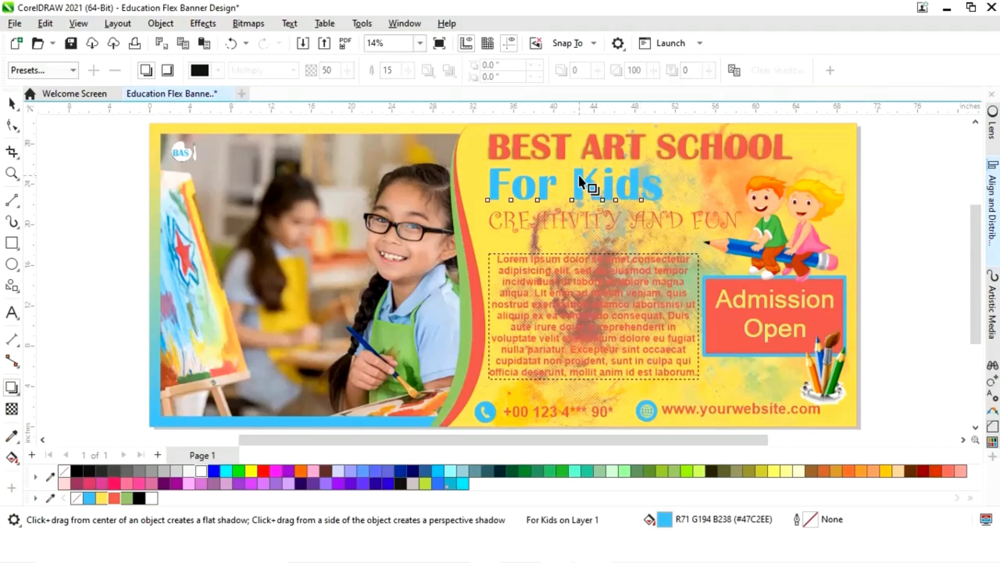
left_click_drag(577, 169, 577, 200)
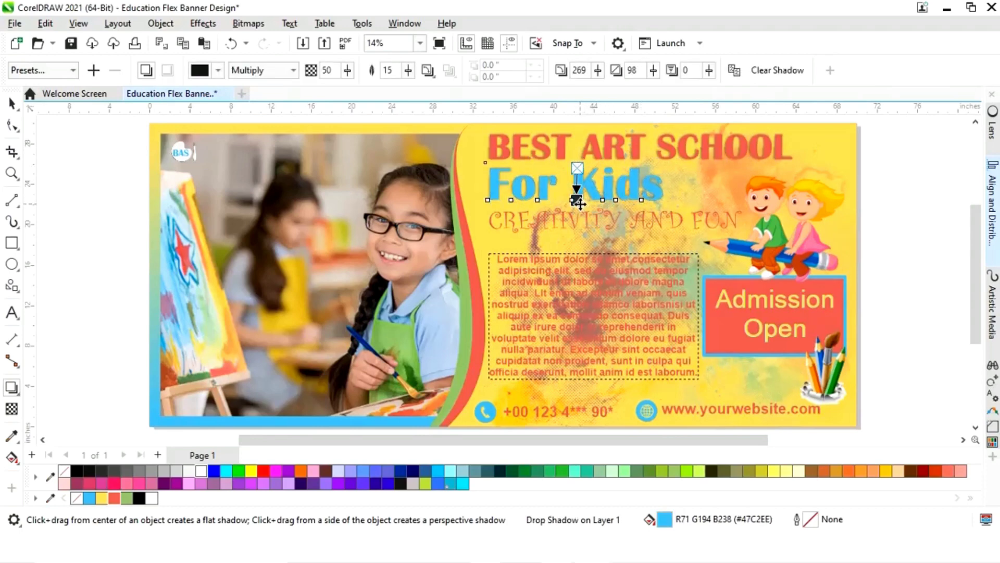
left_click(599, 225)
left_click_drag(597, 217, 613, 234)
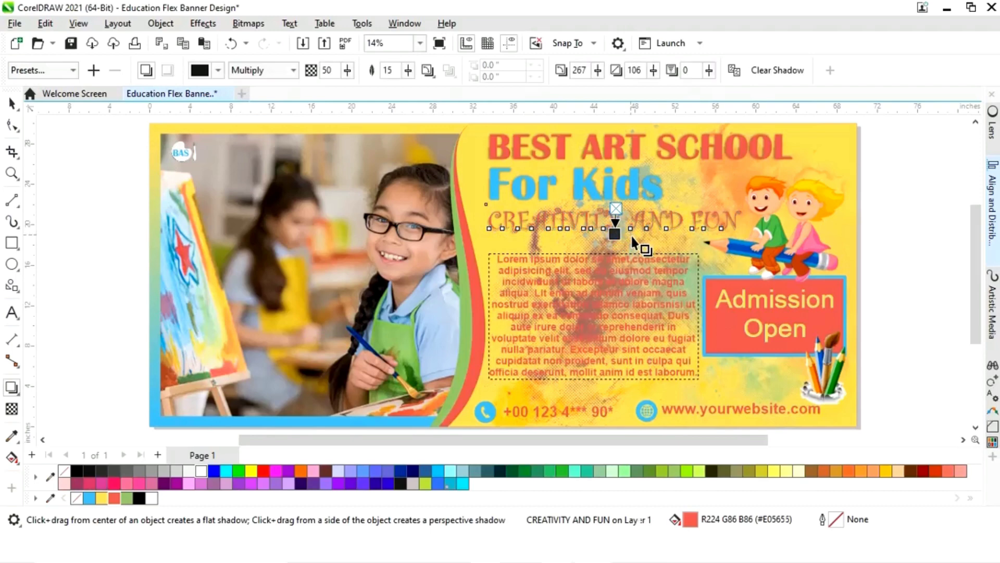
Give the red Admission Open box a drop shadow and shorten it slightly
left_click(755, 344)
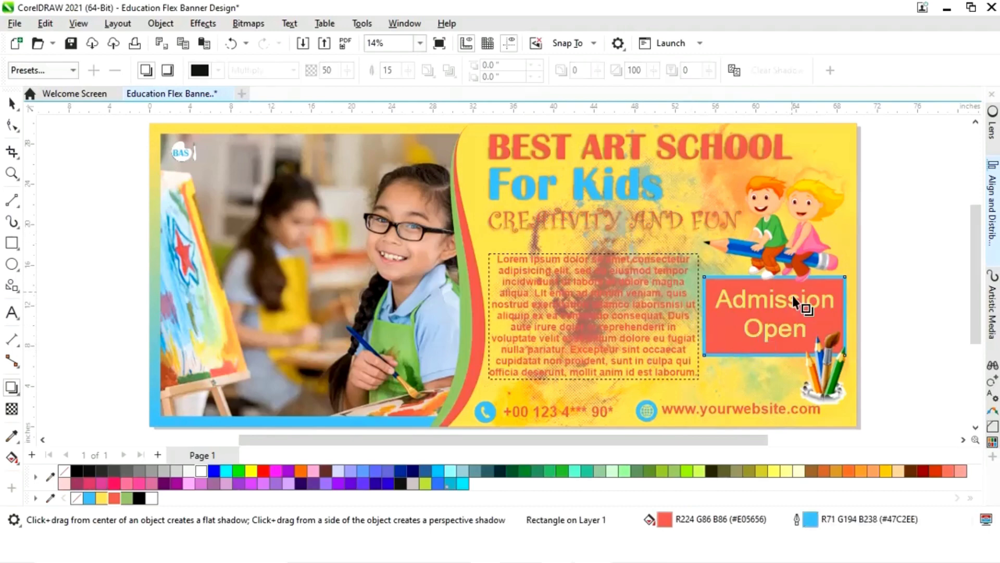
left_click_drag(780, 277, 775, 366)
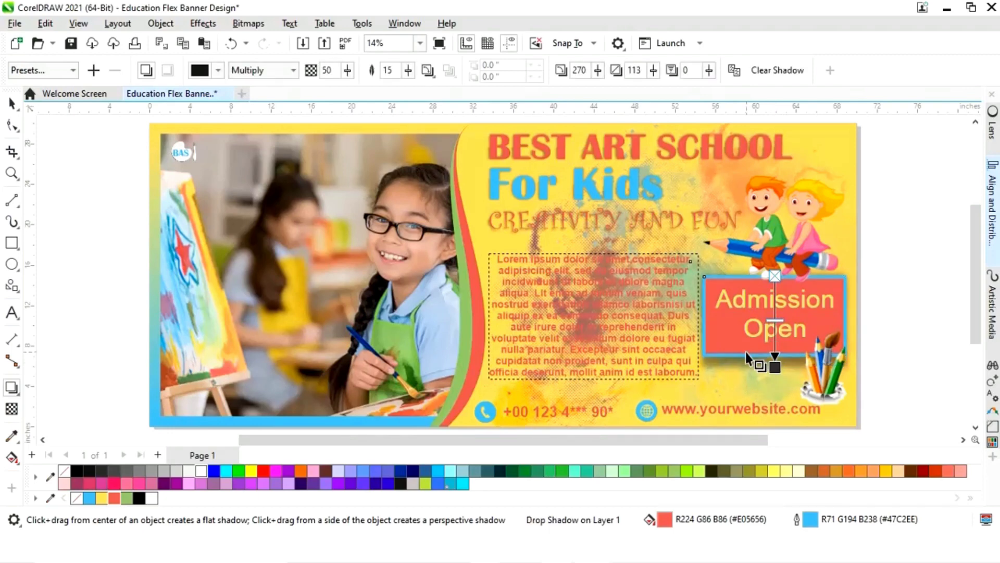
key("z")
left_click(770, 336)
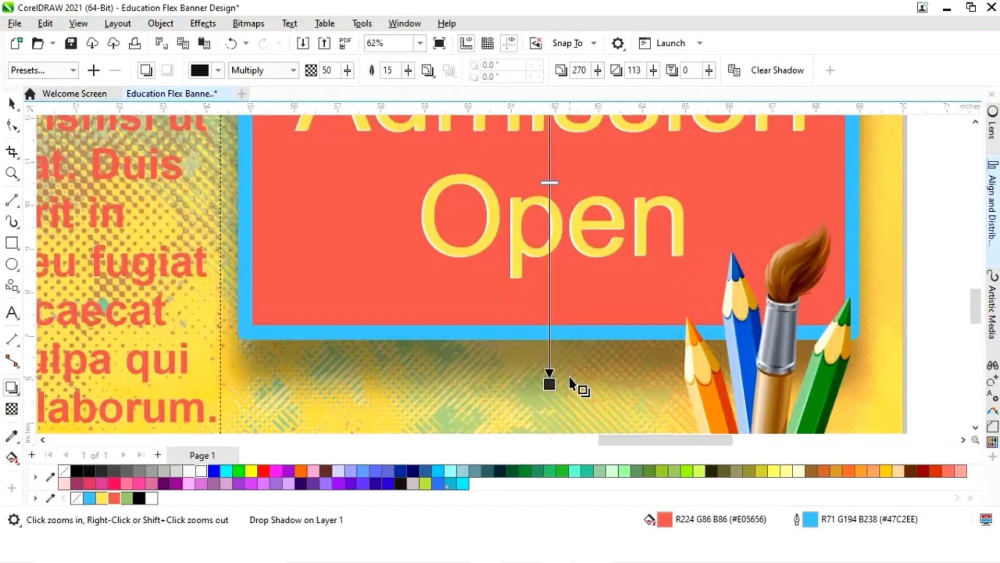
left_click_drag(549, 382, 550, 363)
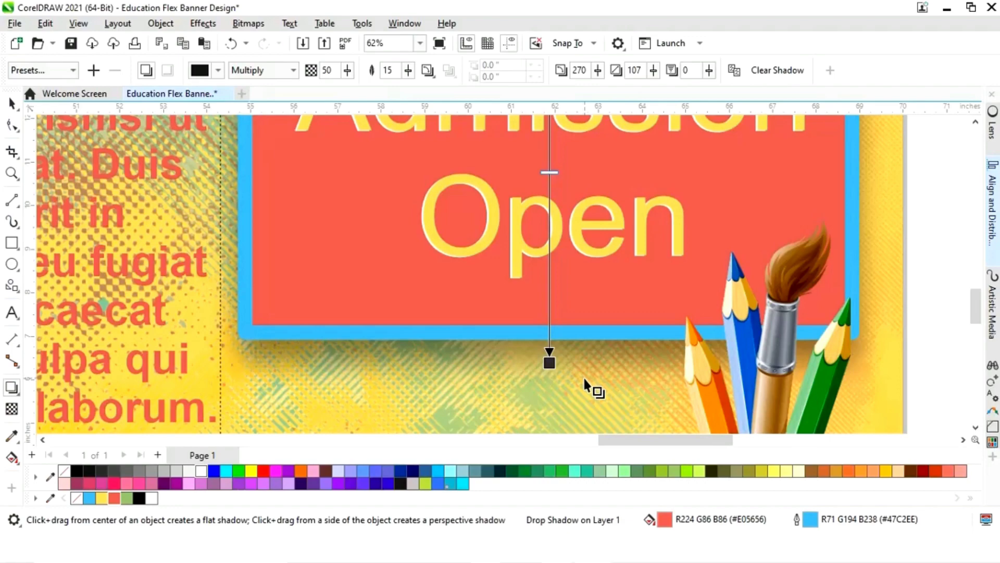
key("F3")
key("space")
left_click(813, 202)
key("space")
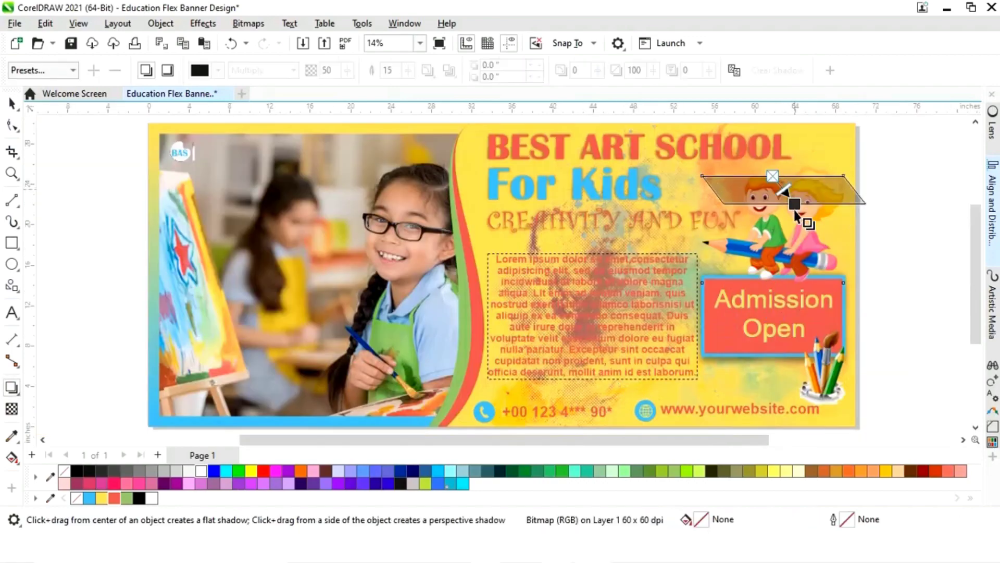